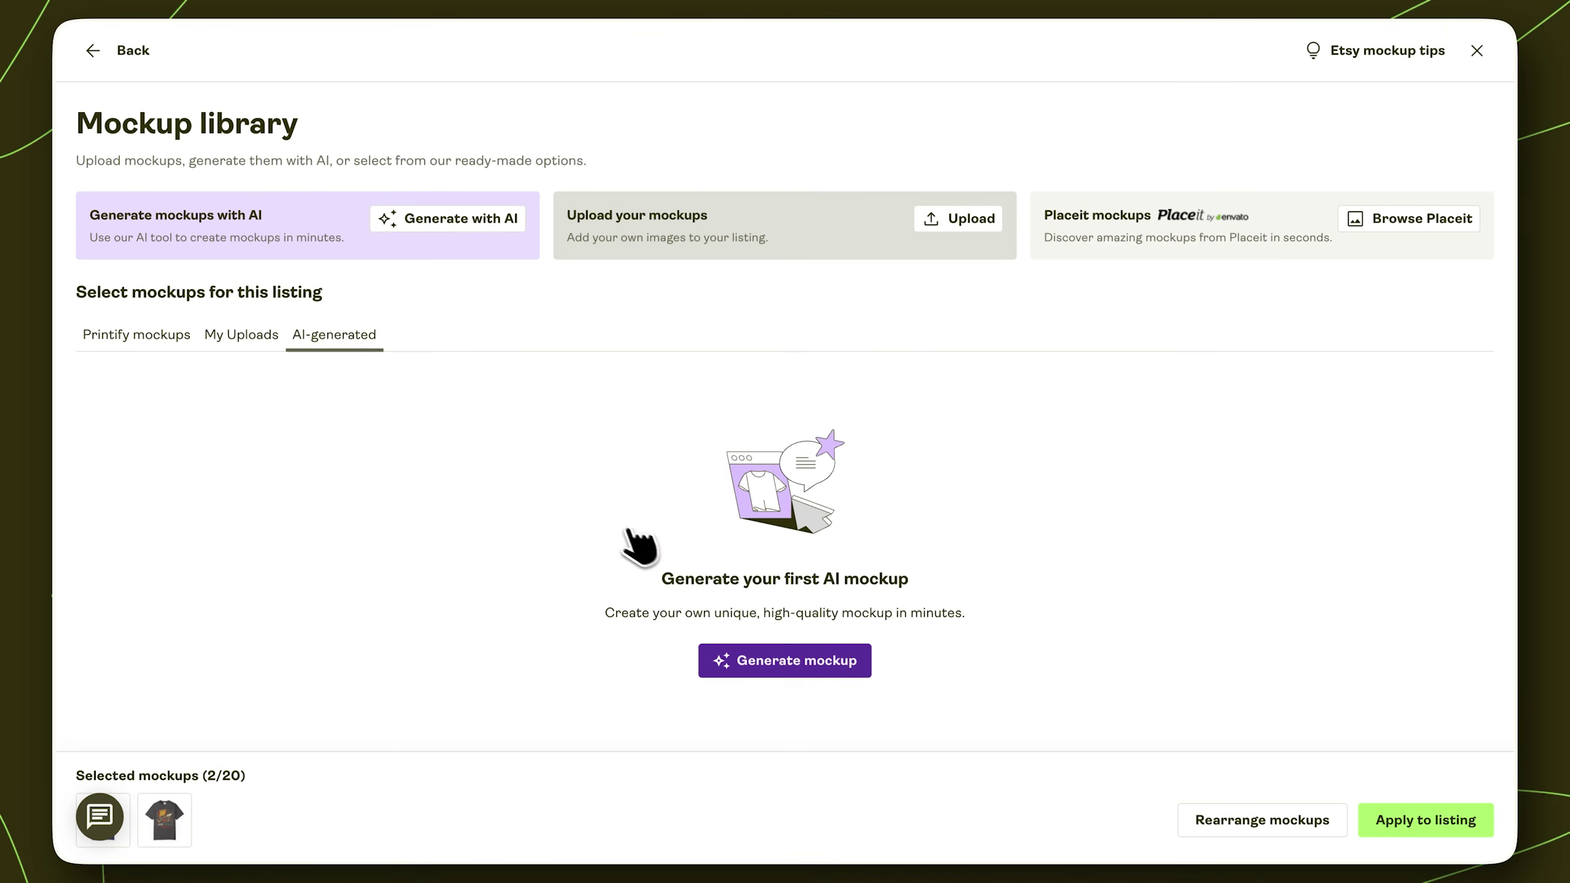
Start a new AI-generated mockup with the Midnight product variant and the front print area
click(797, 662)
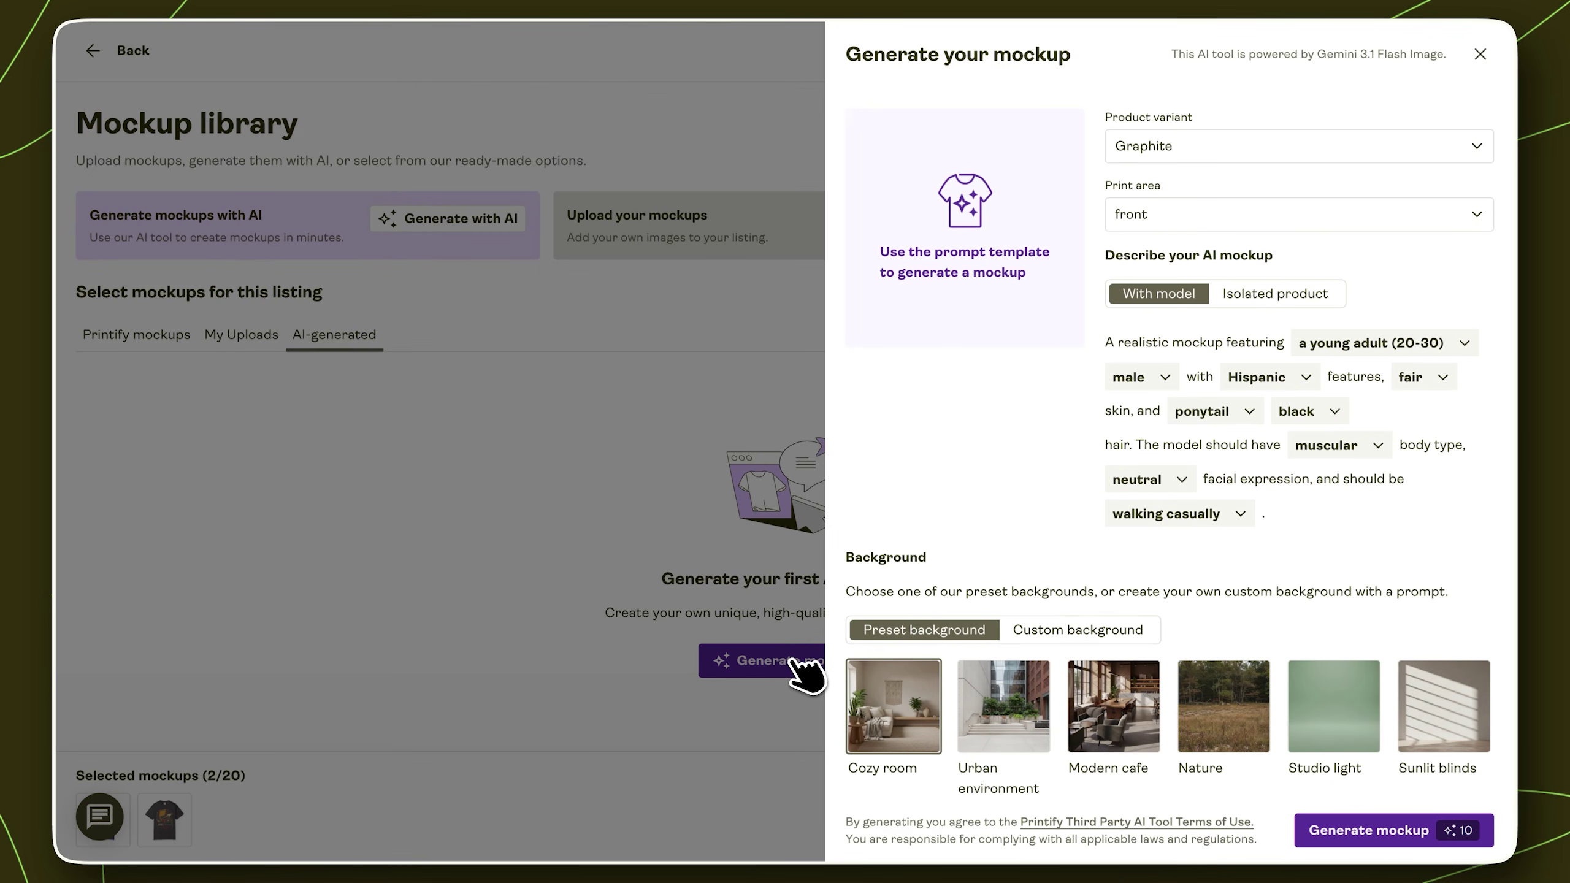
click(1385, 147)
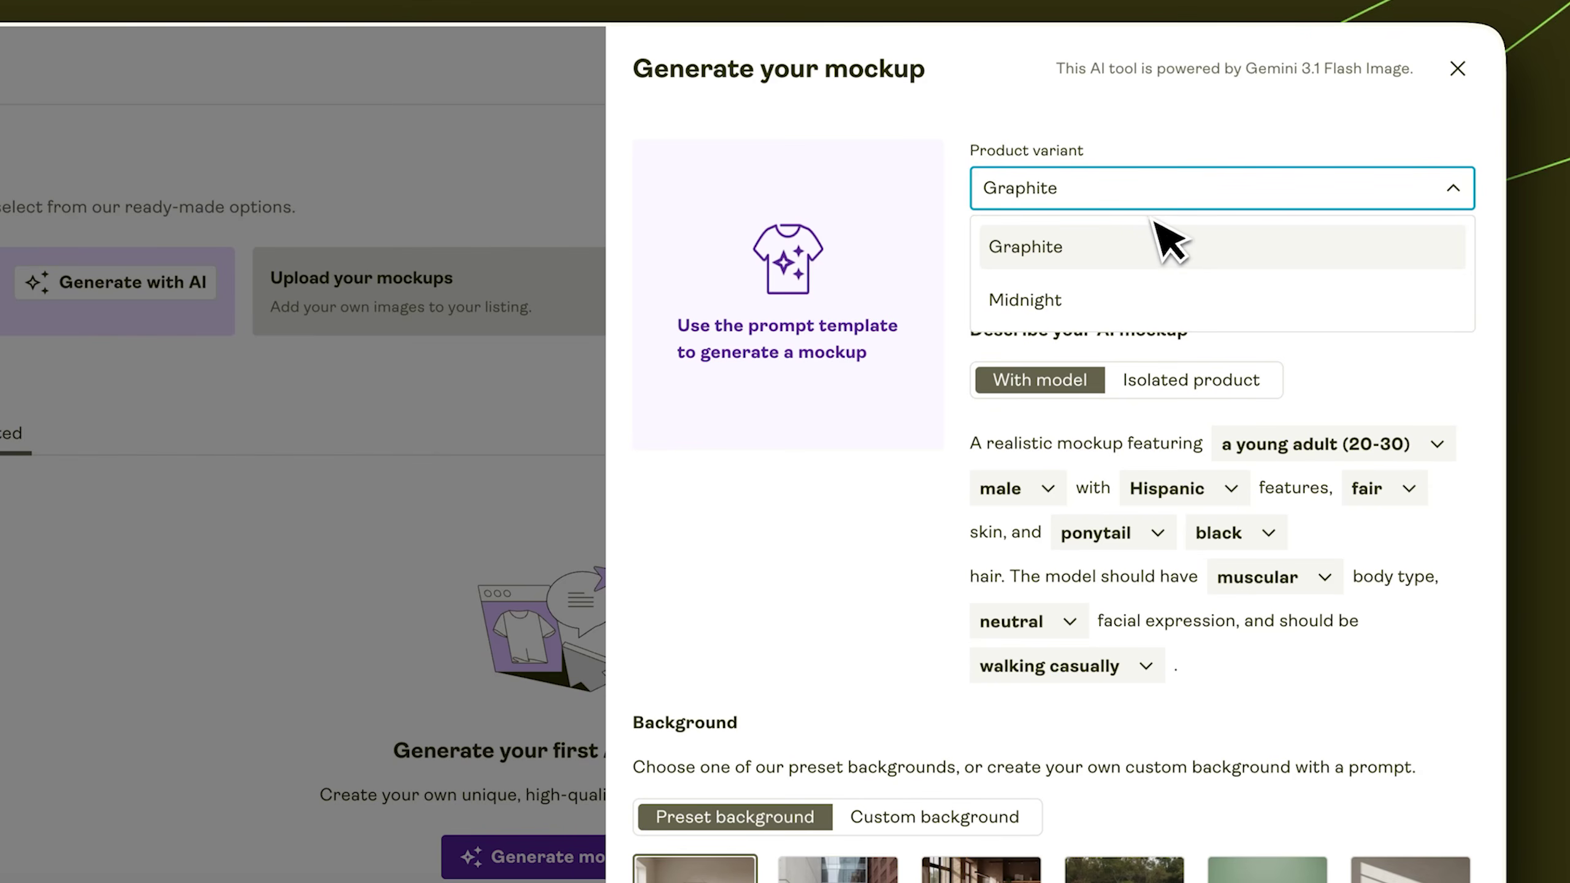
click(1174, 310)
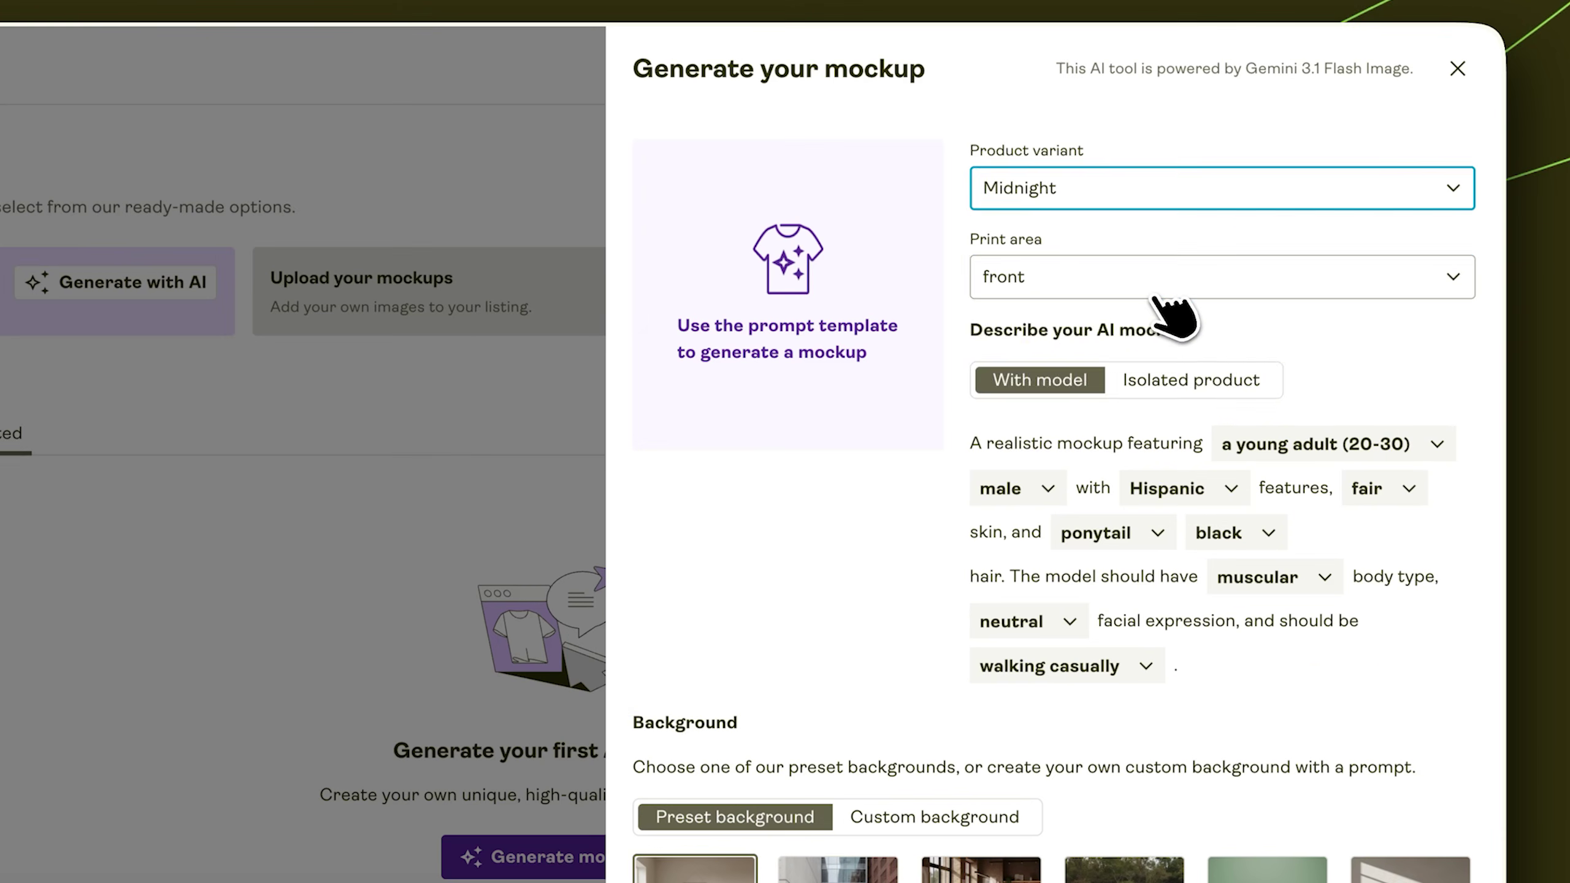
click(1225, 239)
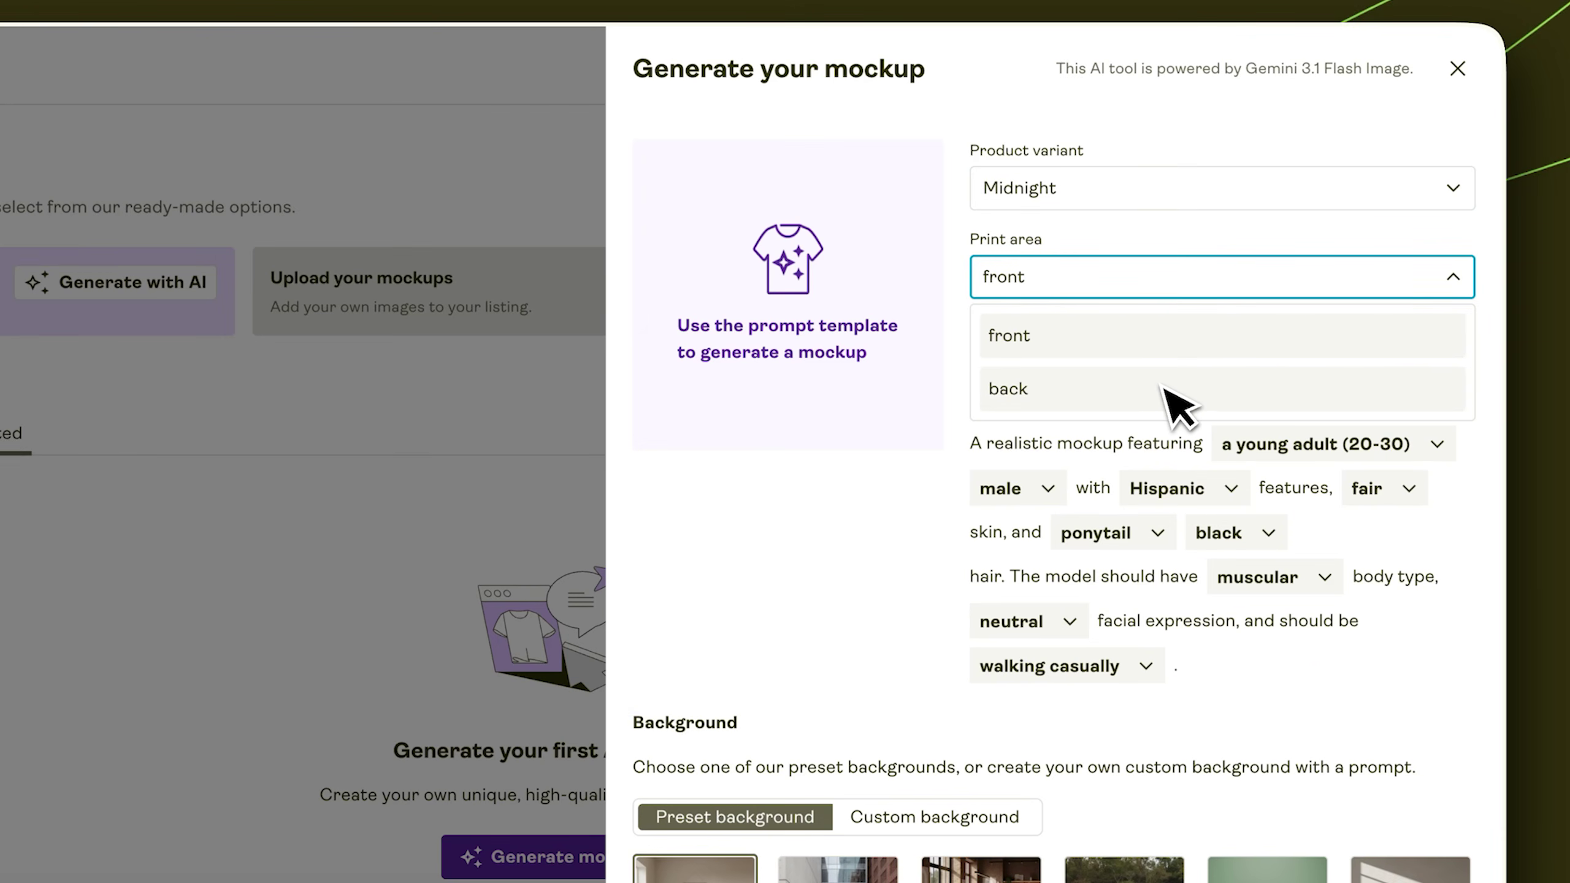
click(1155, 348)
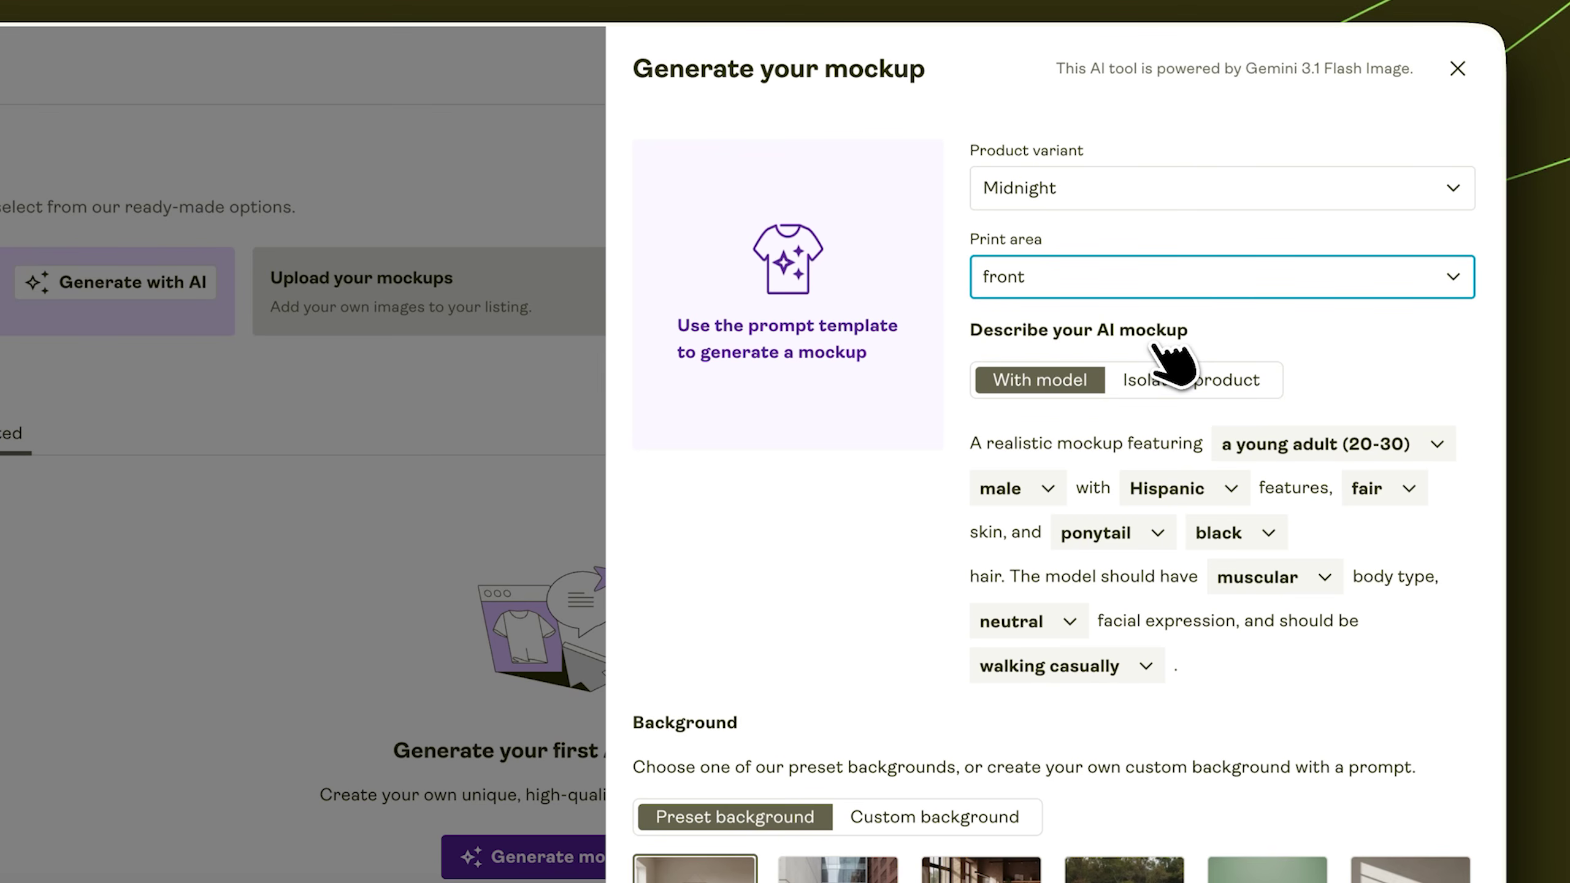
Look at the isolated product prompt, return to the With model version, and set the model's age to an adult (30-40)
click(1182, 385)
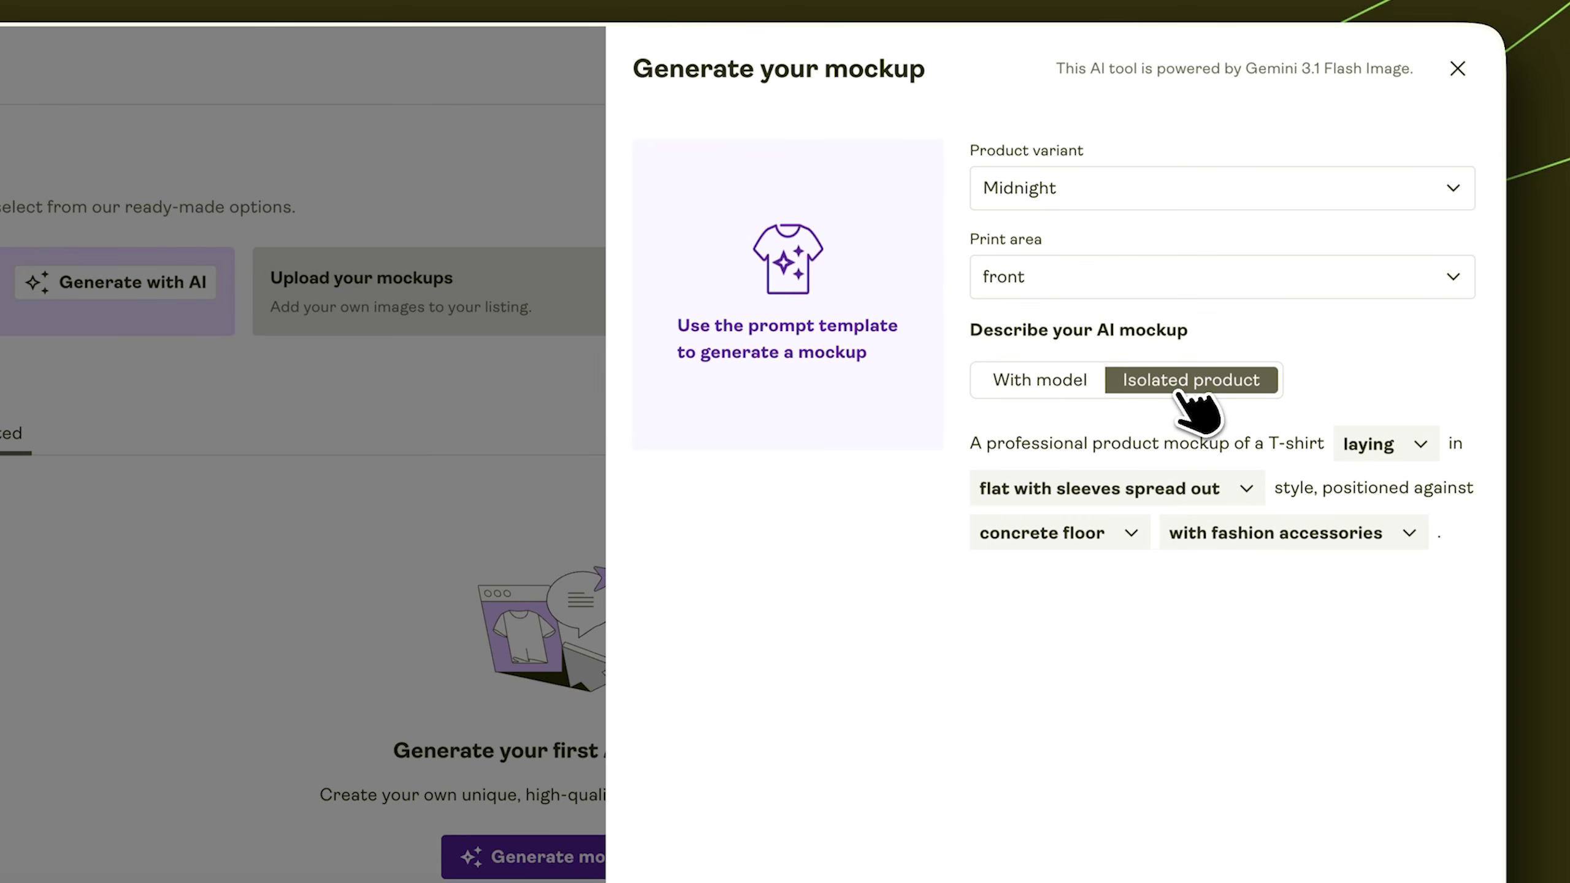
click(1058, 385)
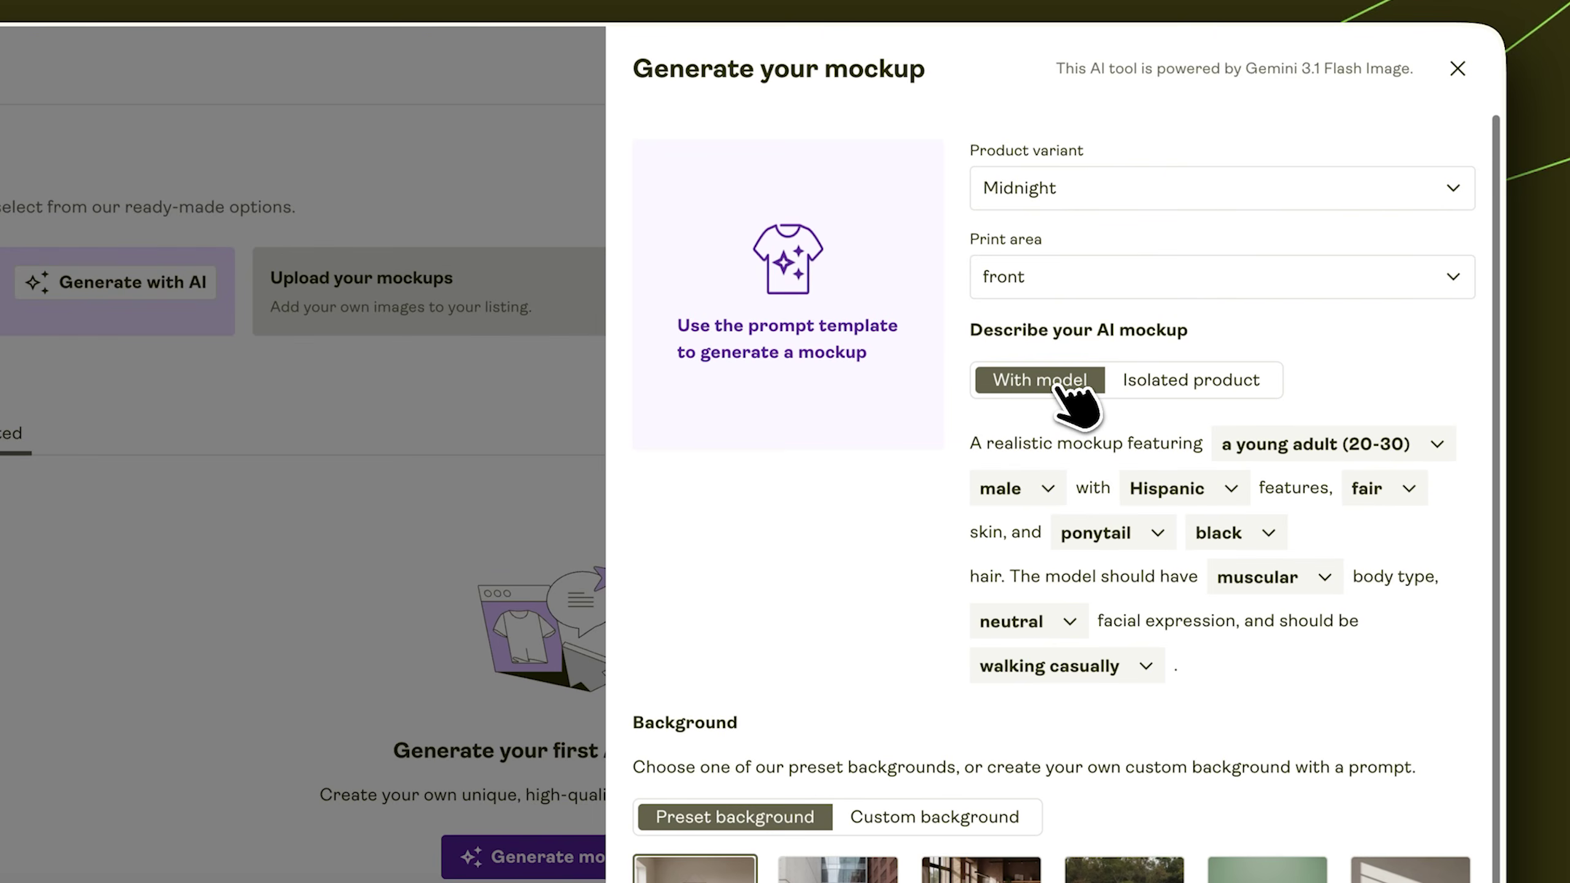
scroll(1076, 401, down, 1)
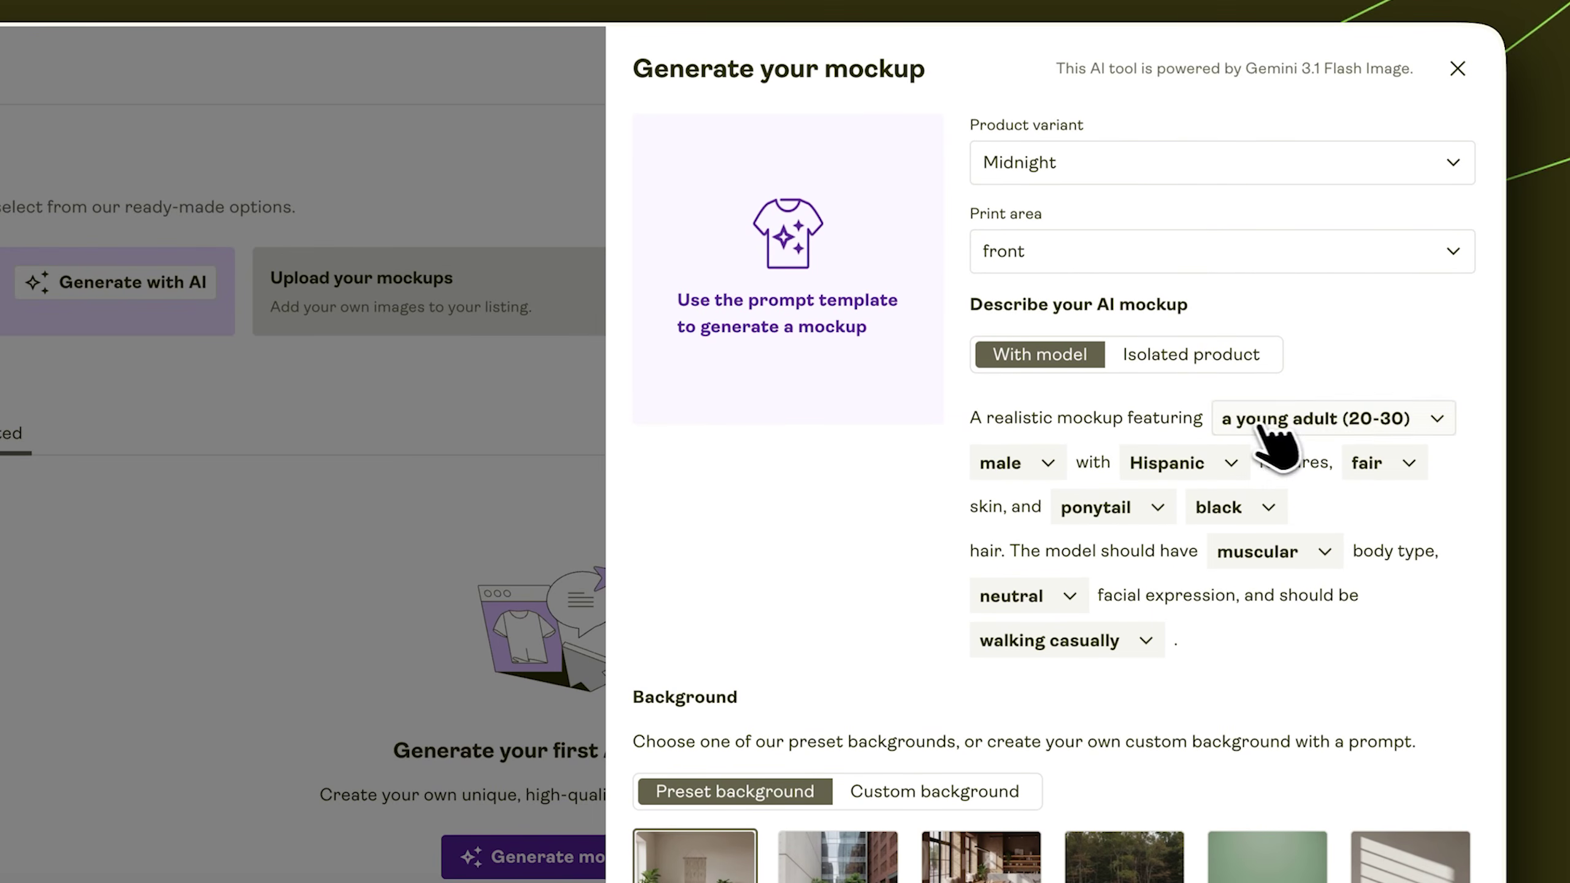
click(1351, 427)
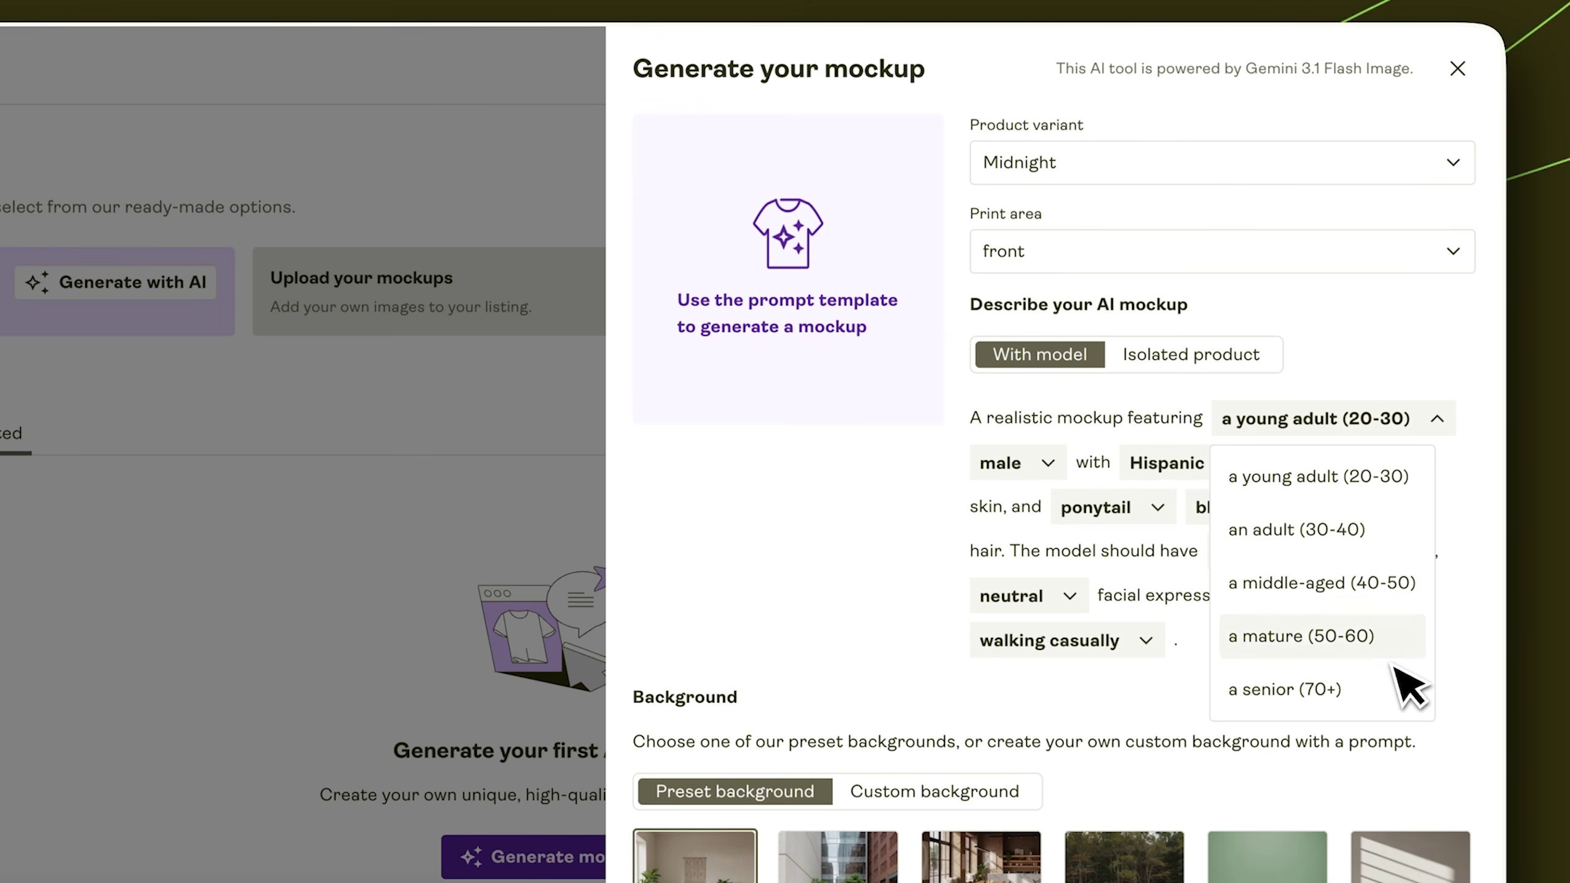
click(1365, 531)
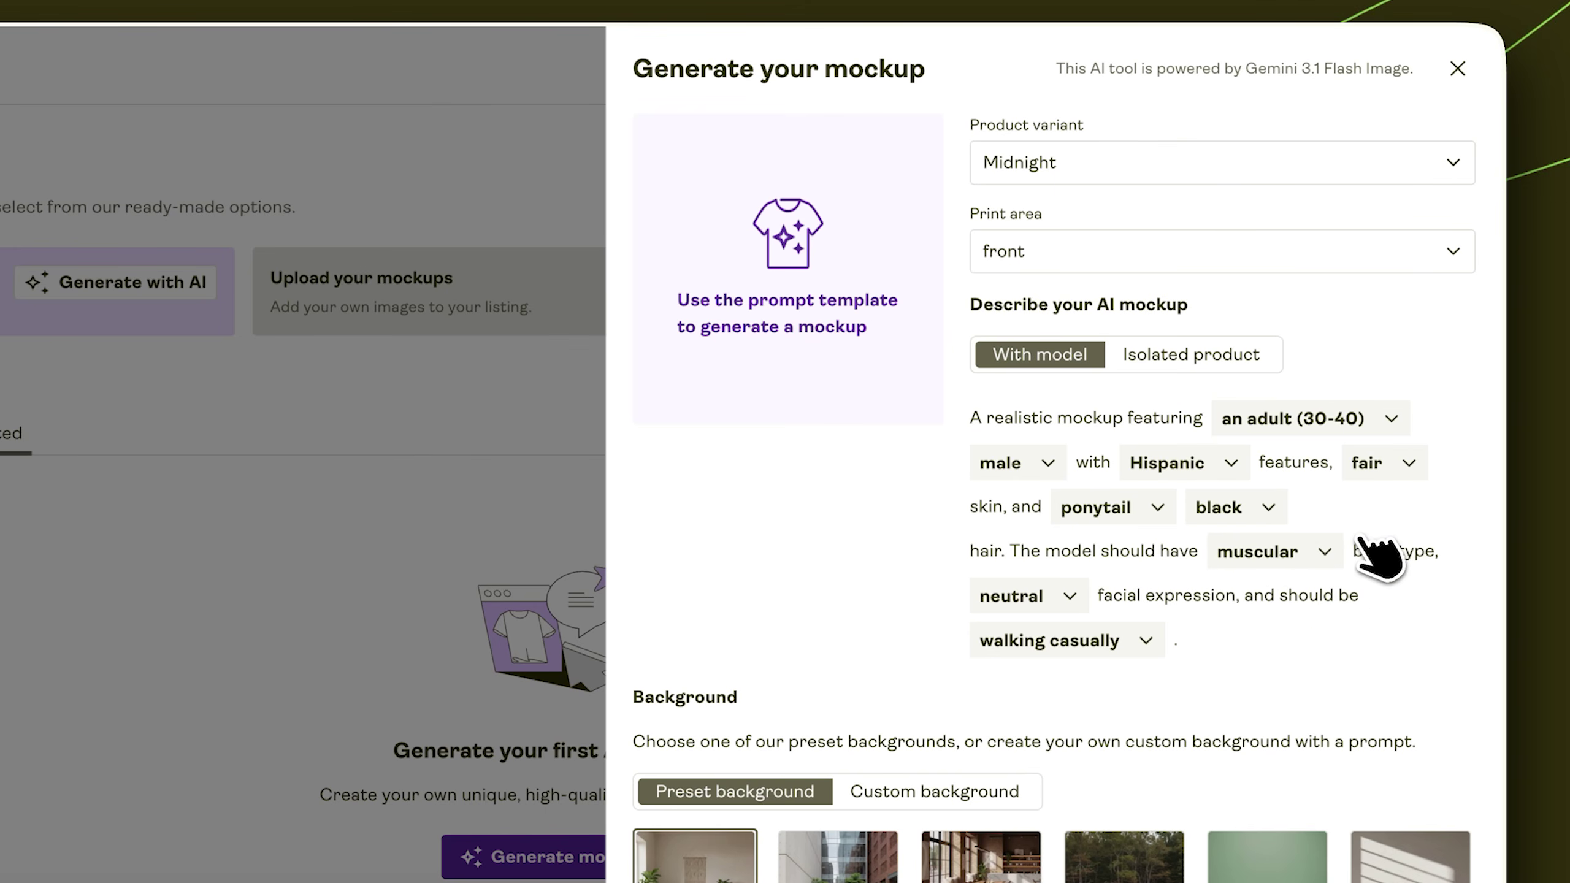
Describe the model as a smiling male with East Asian features, a brunette fade and an average body type
click(1041, 466)
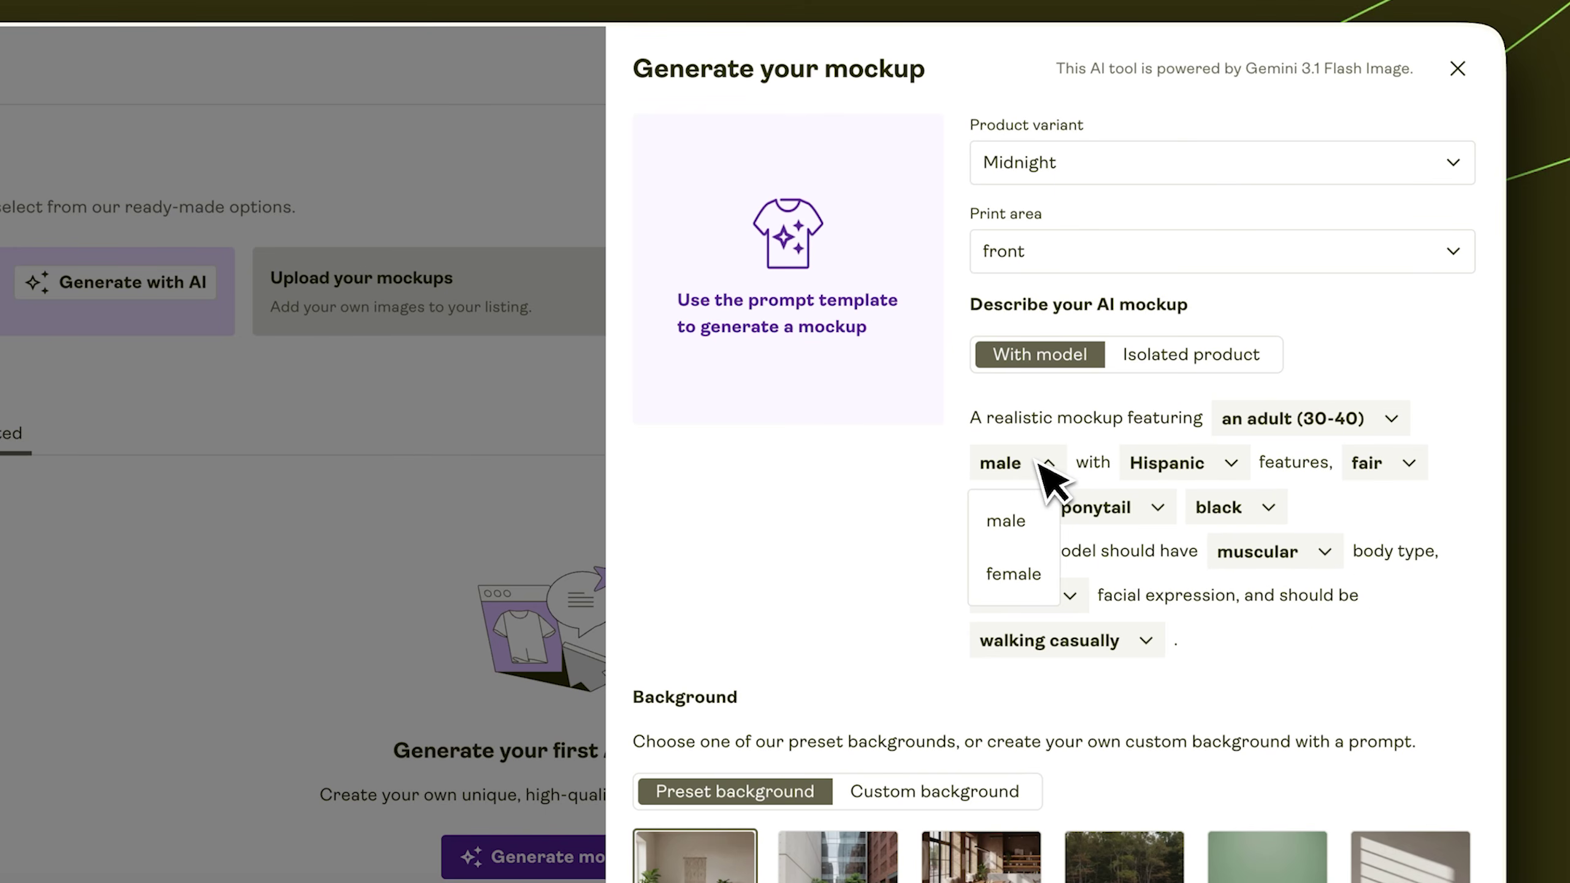
click(1041, 465)
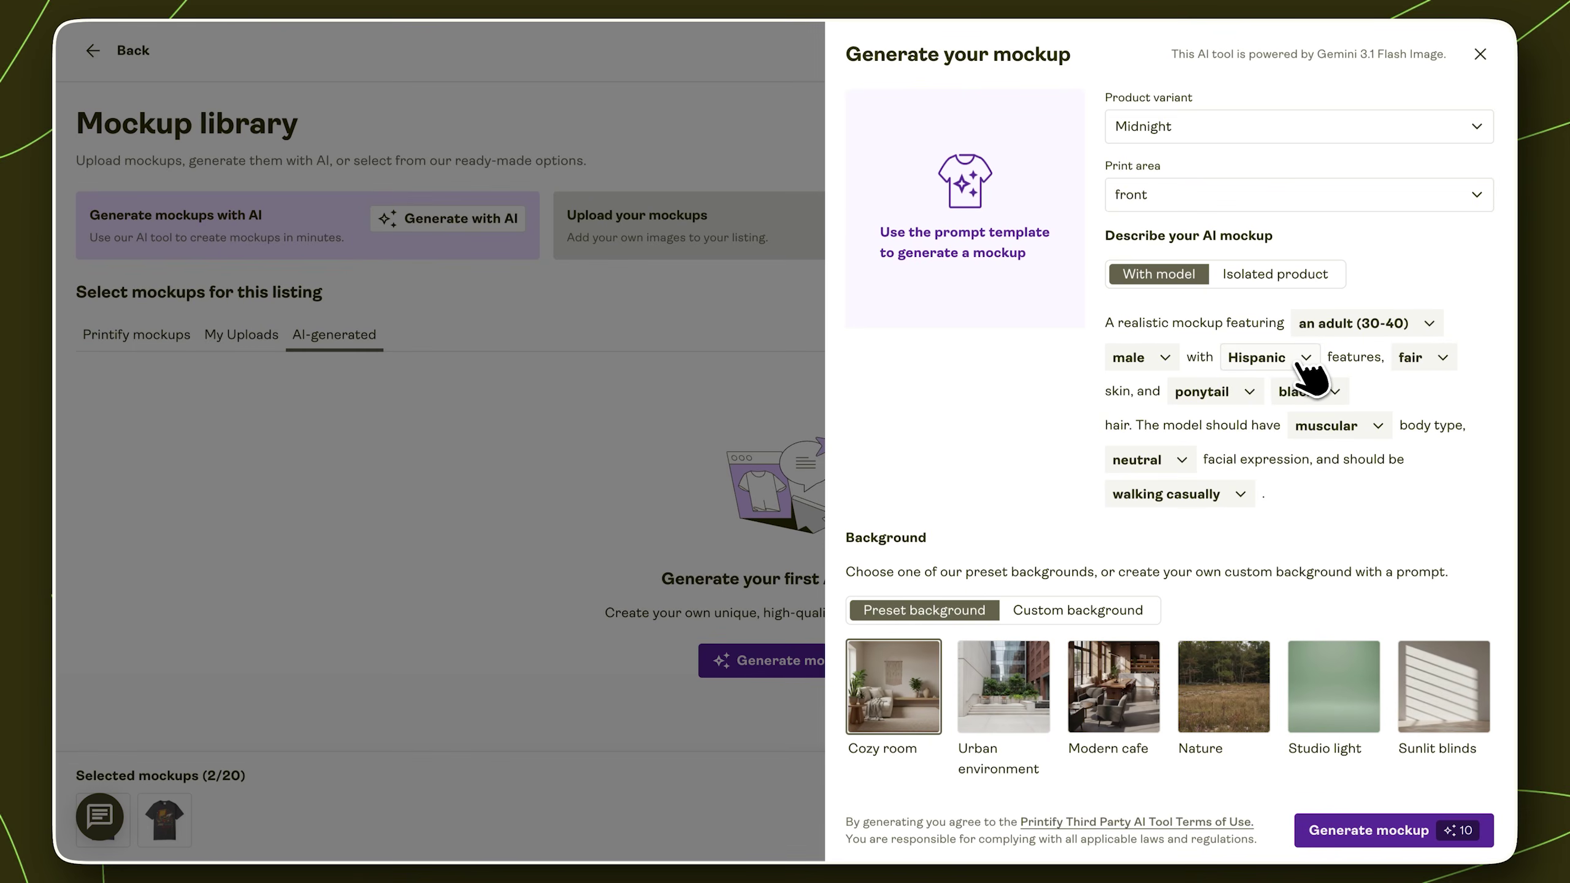
click(1231, 463)
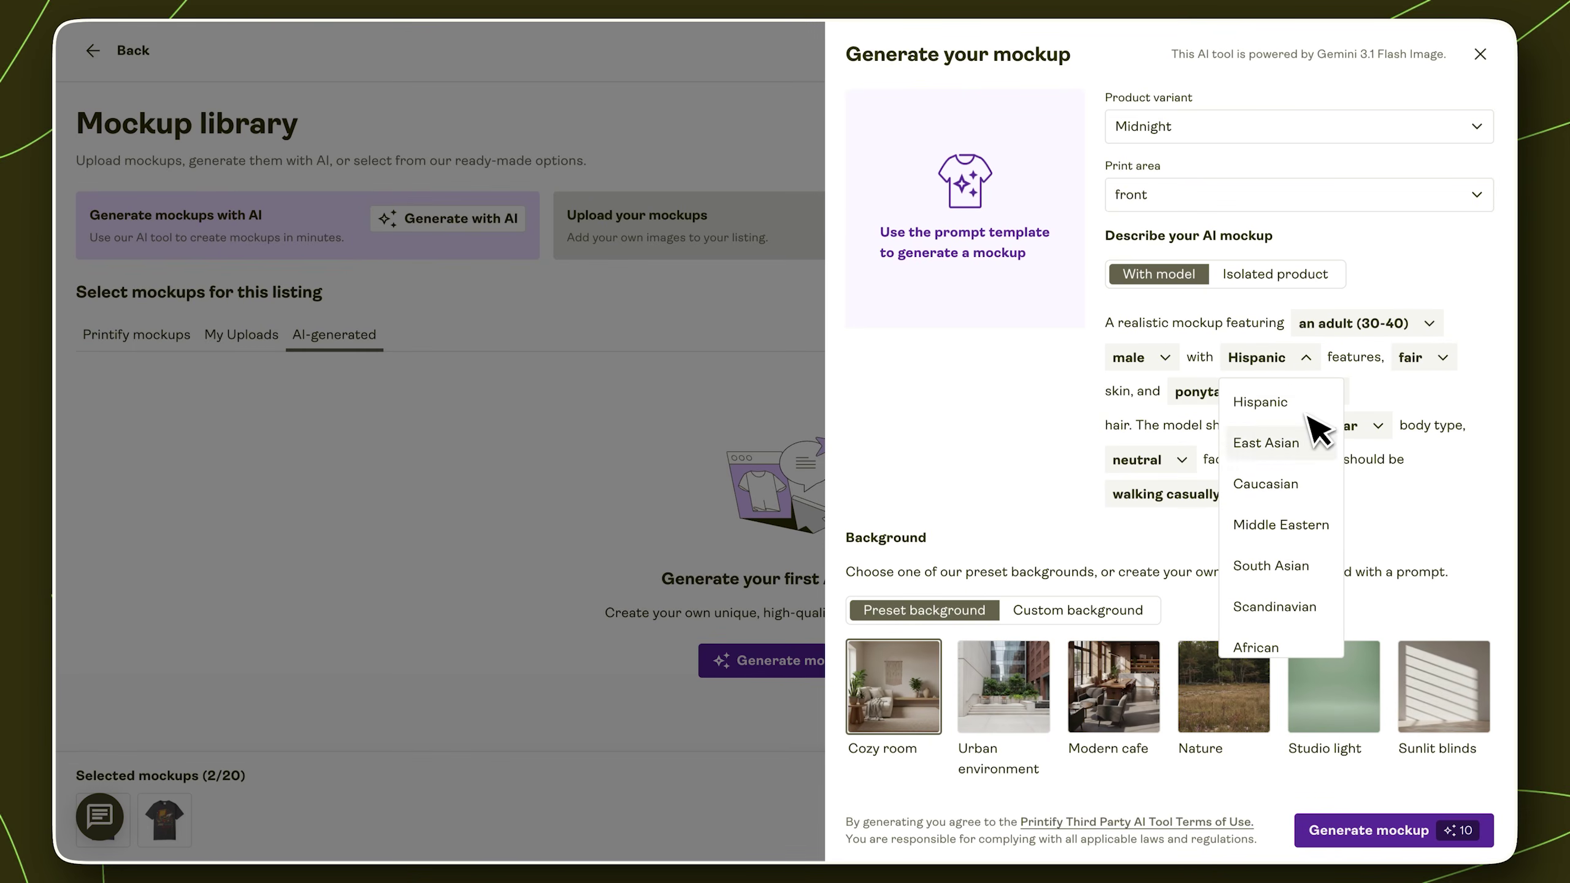
scroll(1317, 514, down, 1)
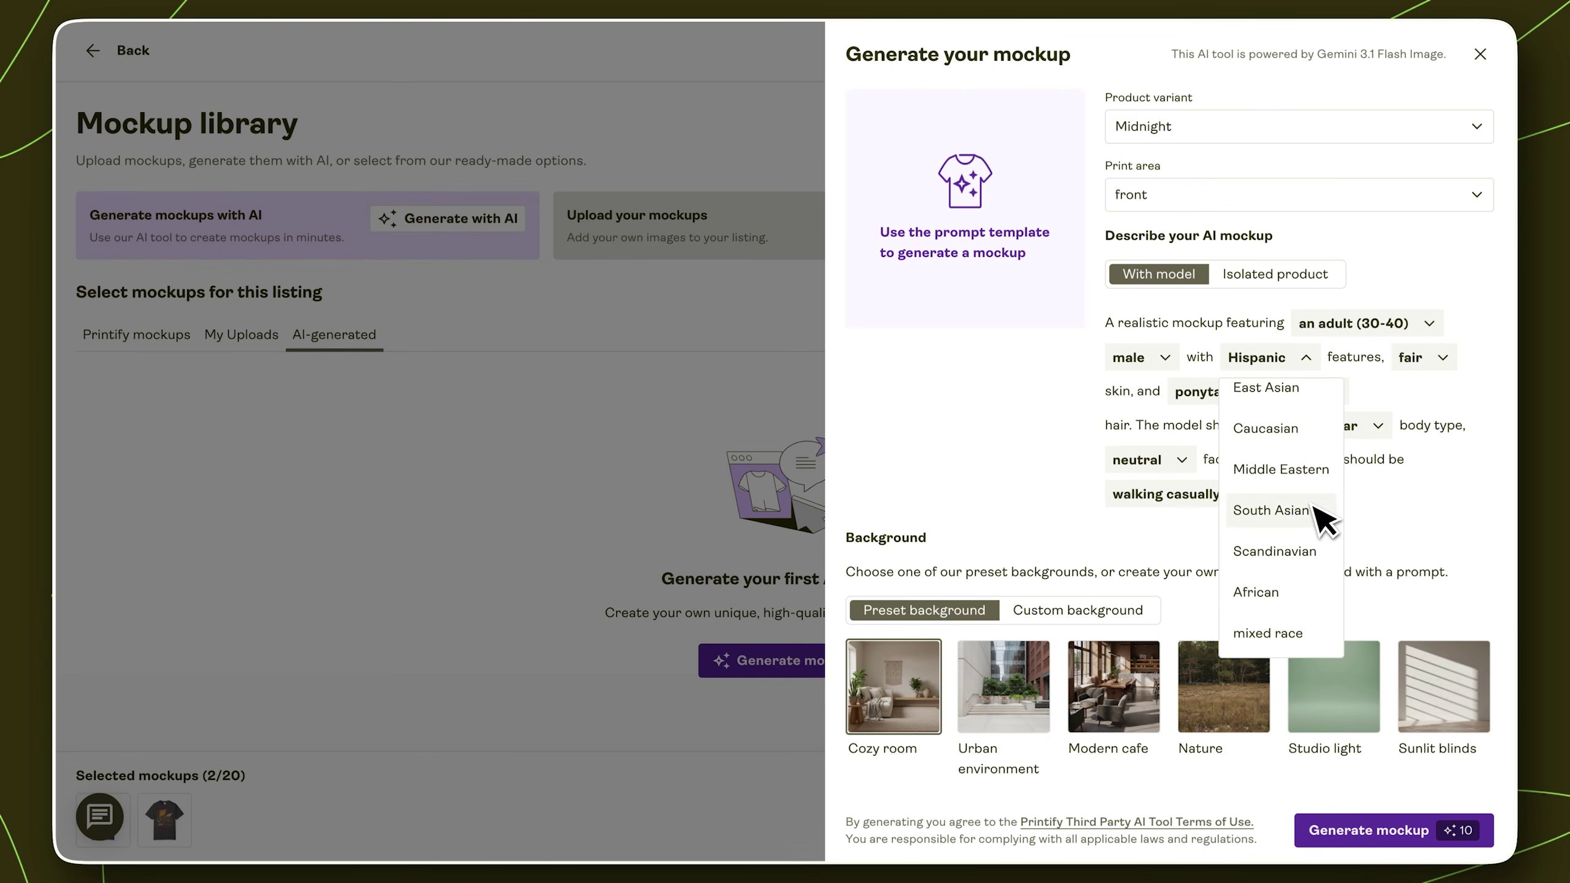
scroll(1320, 518, up, 1)
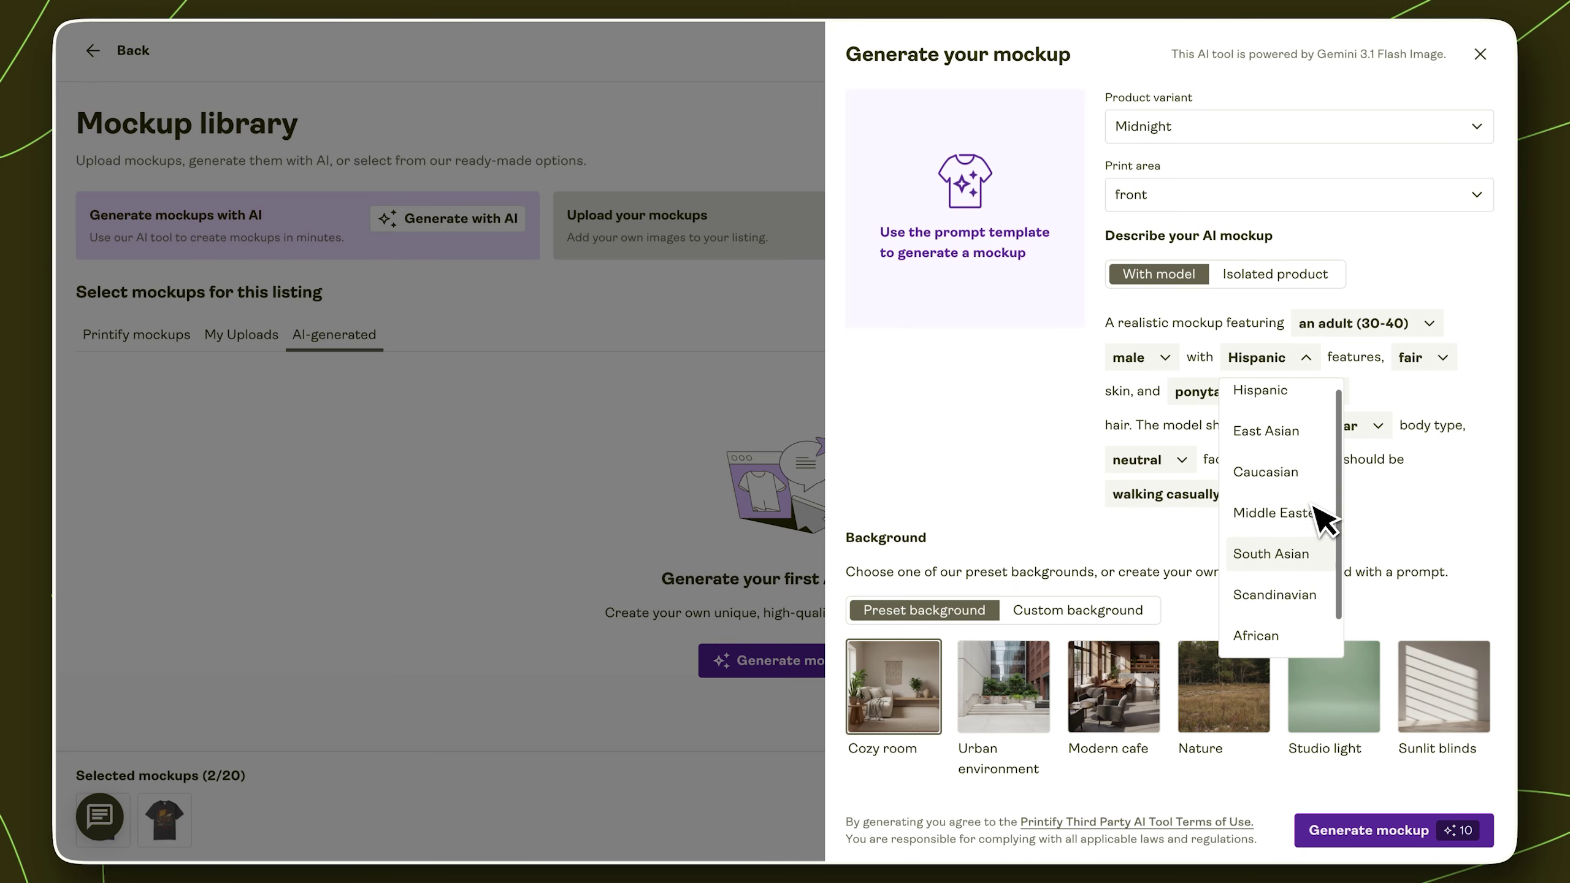
click(1309, 447)
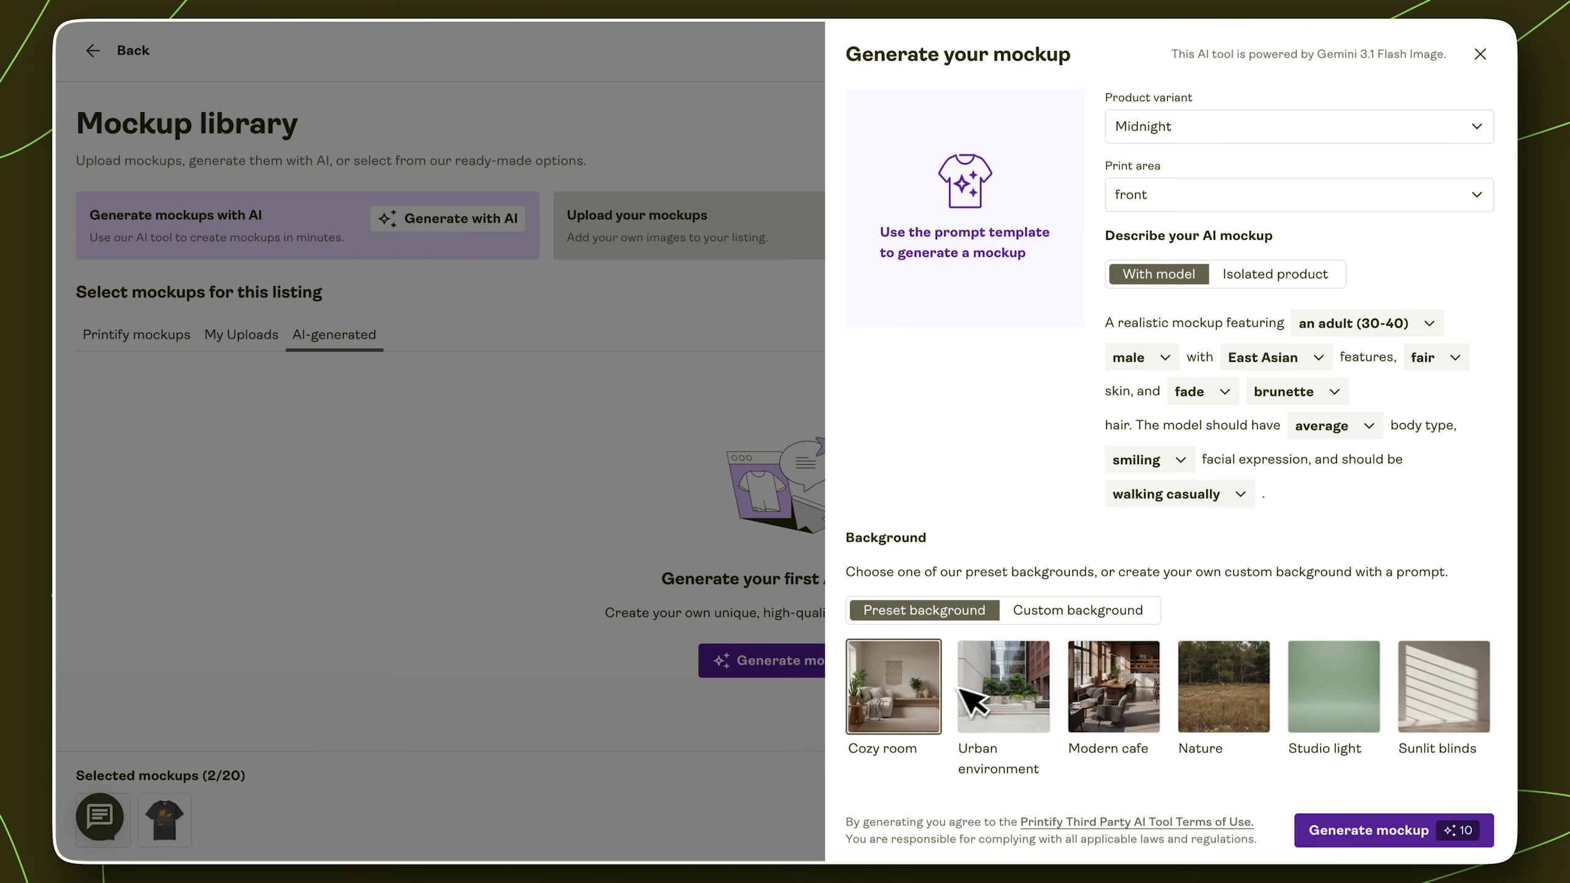
Choose the Urban environment preset background and generate the mockup
scroll(1019, 742, up, 1)
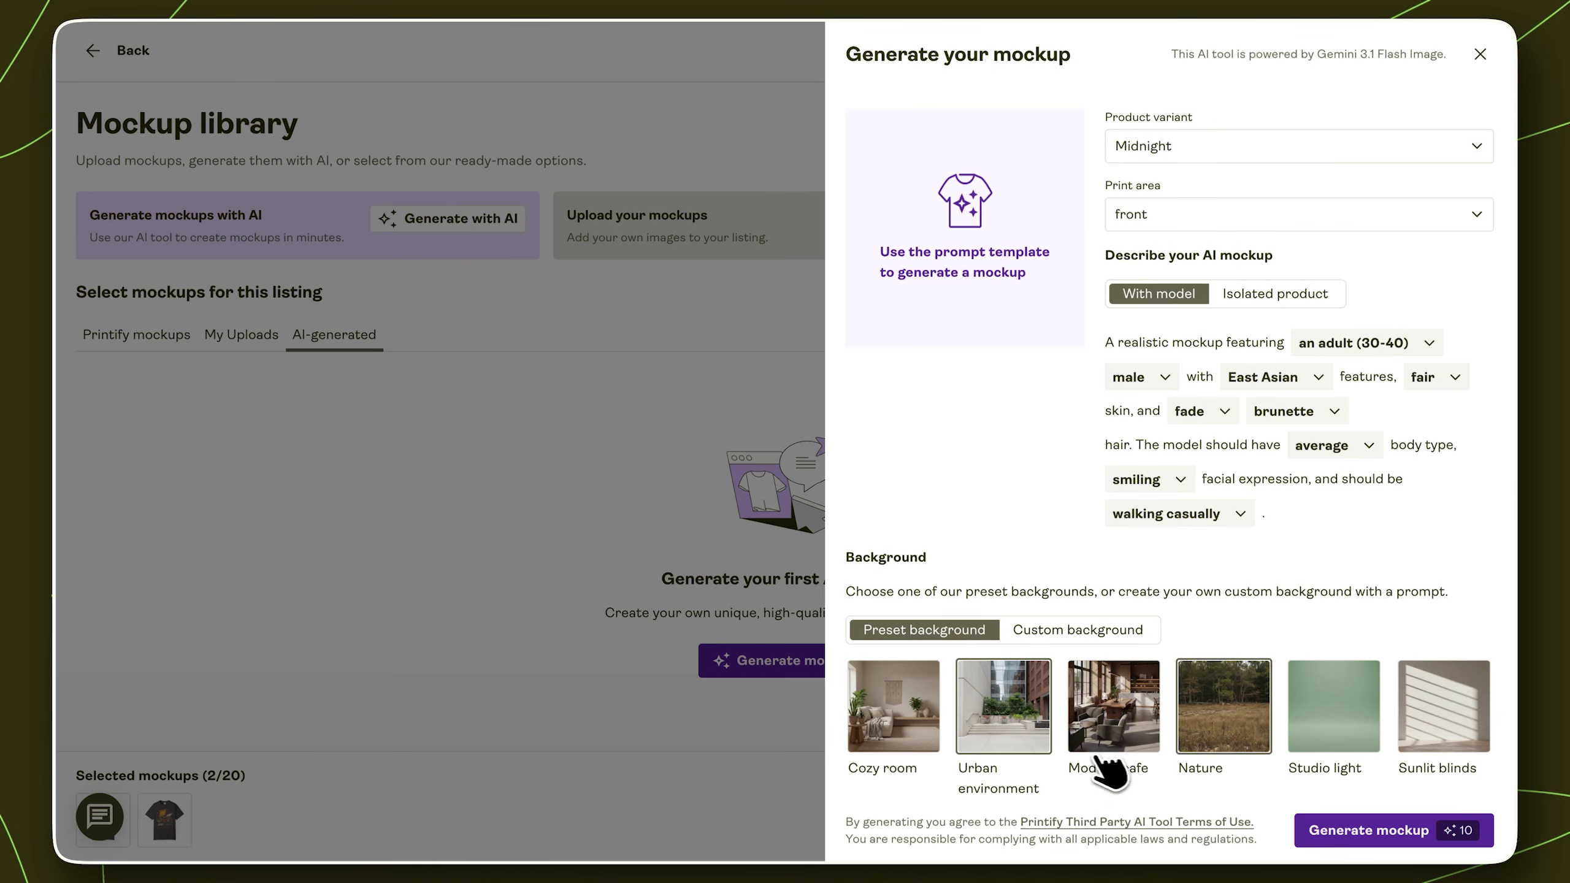
click(1410, 835)
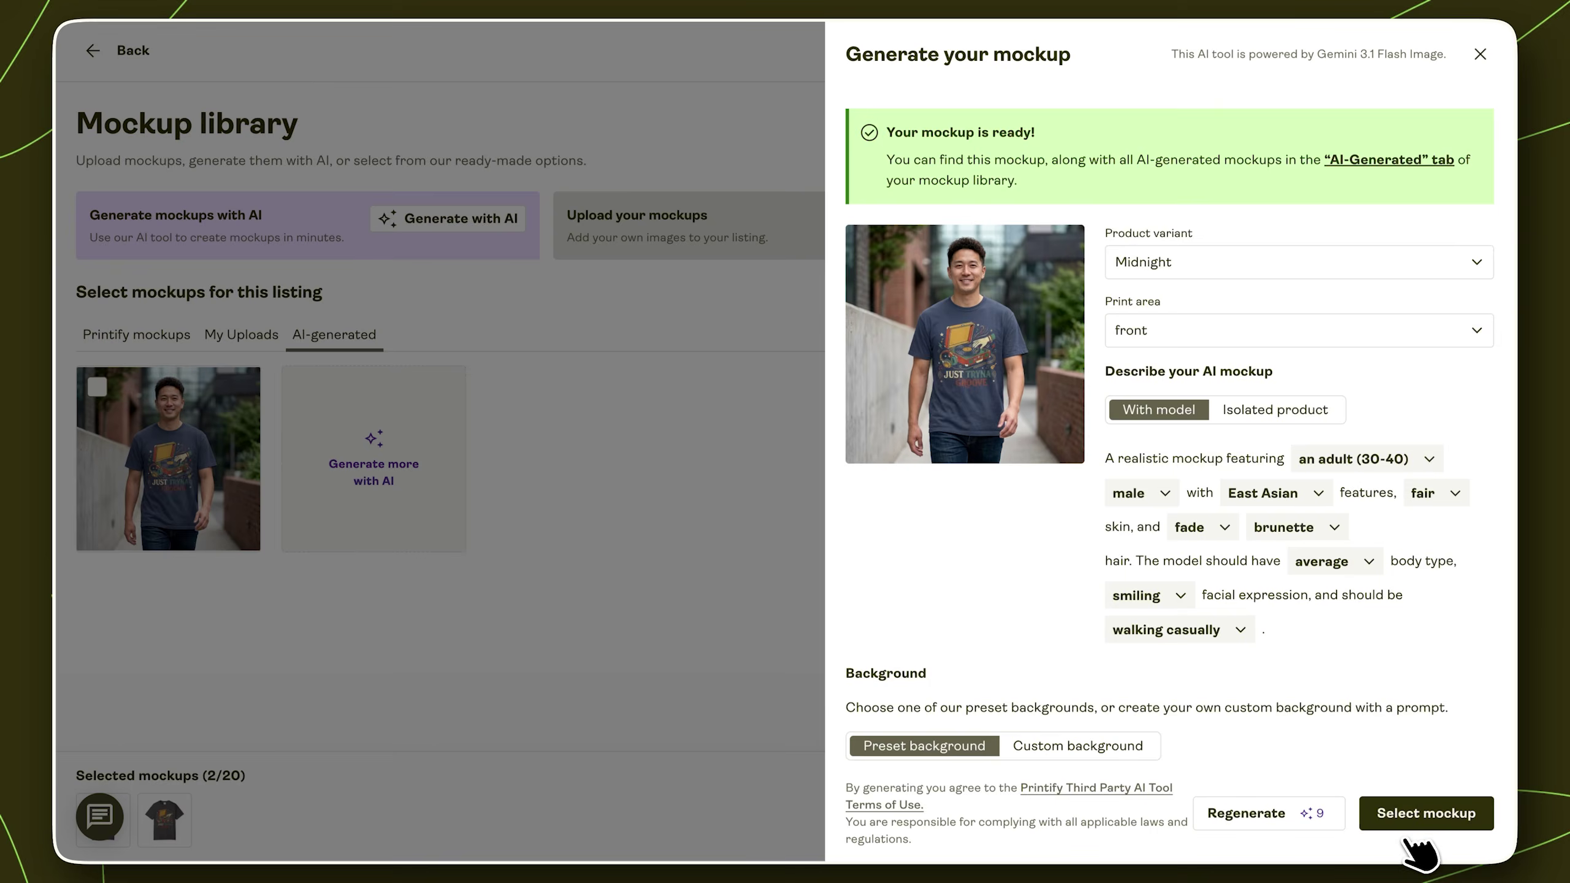
Preview the generated mockup at full size and select it for the listing
click(973, 393)
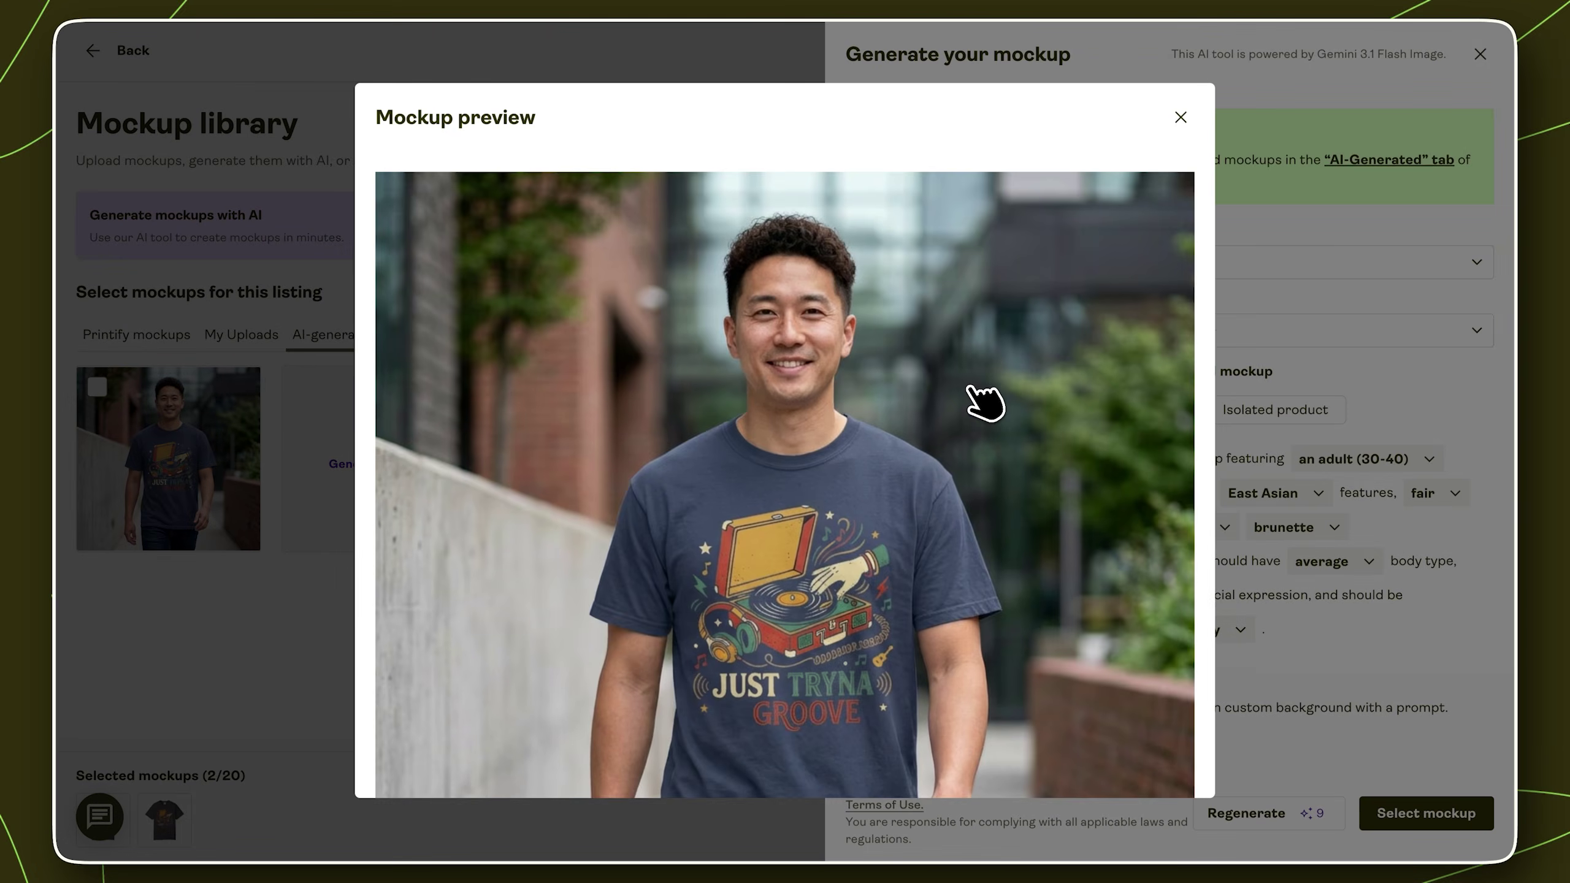
scroll(973, 396, down, 3)
scroll(974, 396, up, 3)
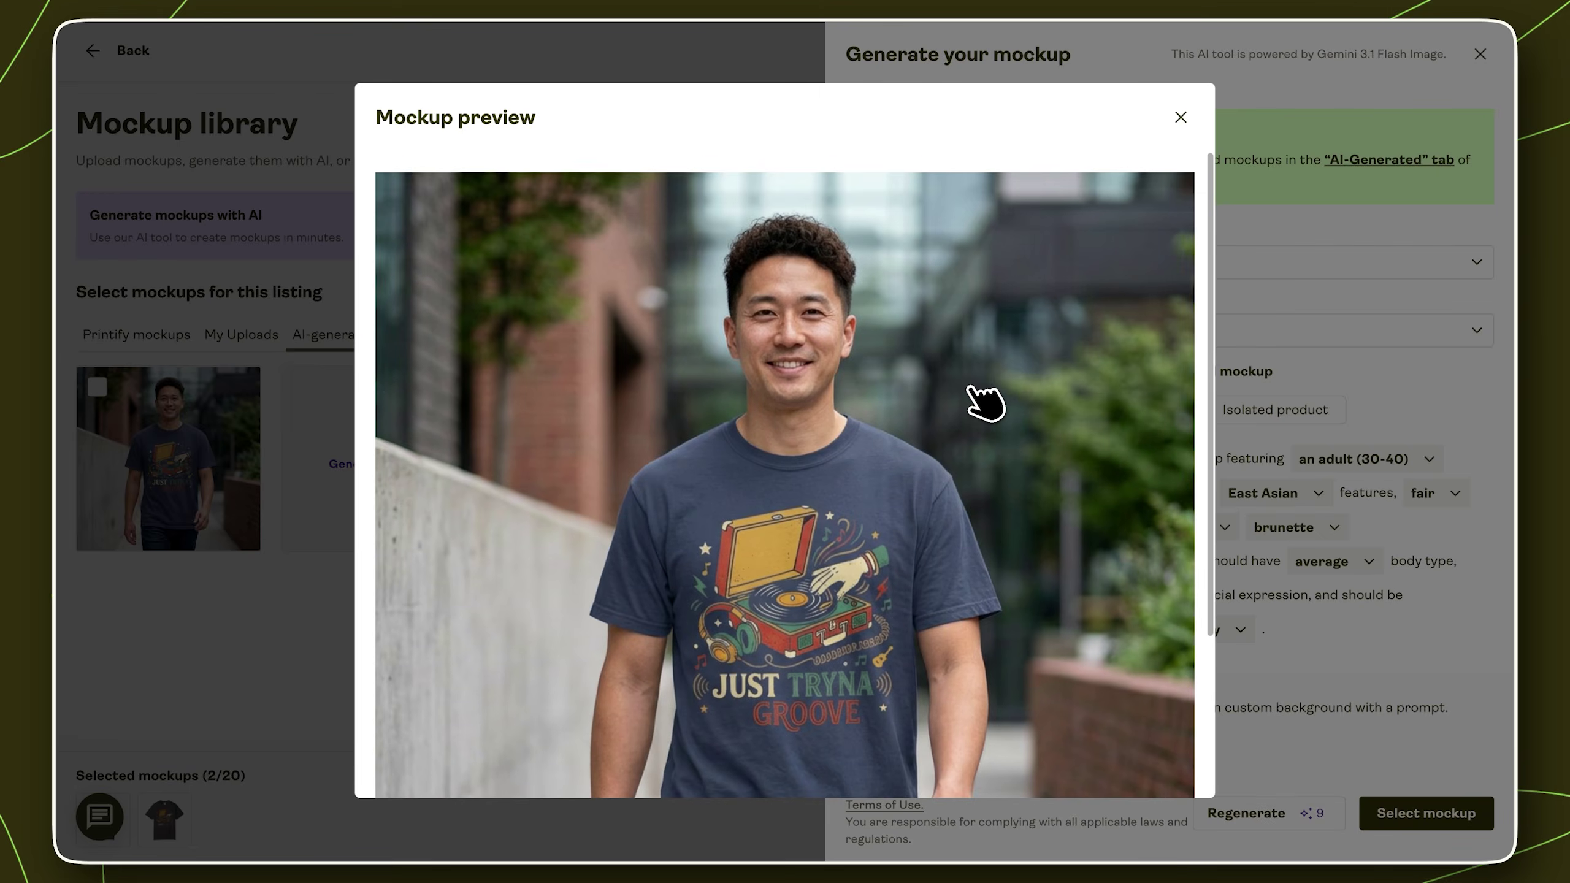
click(1181, 117)
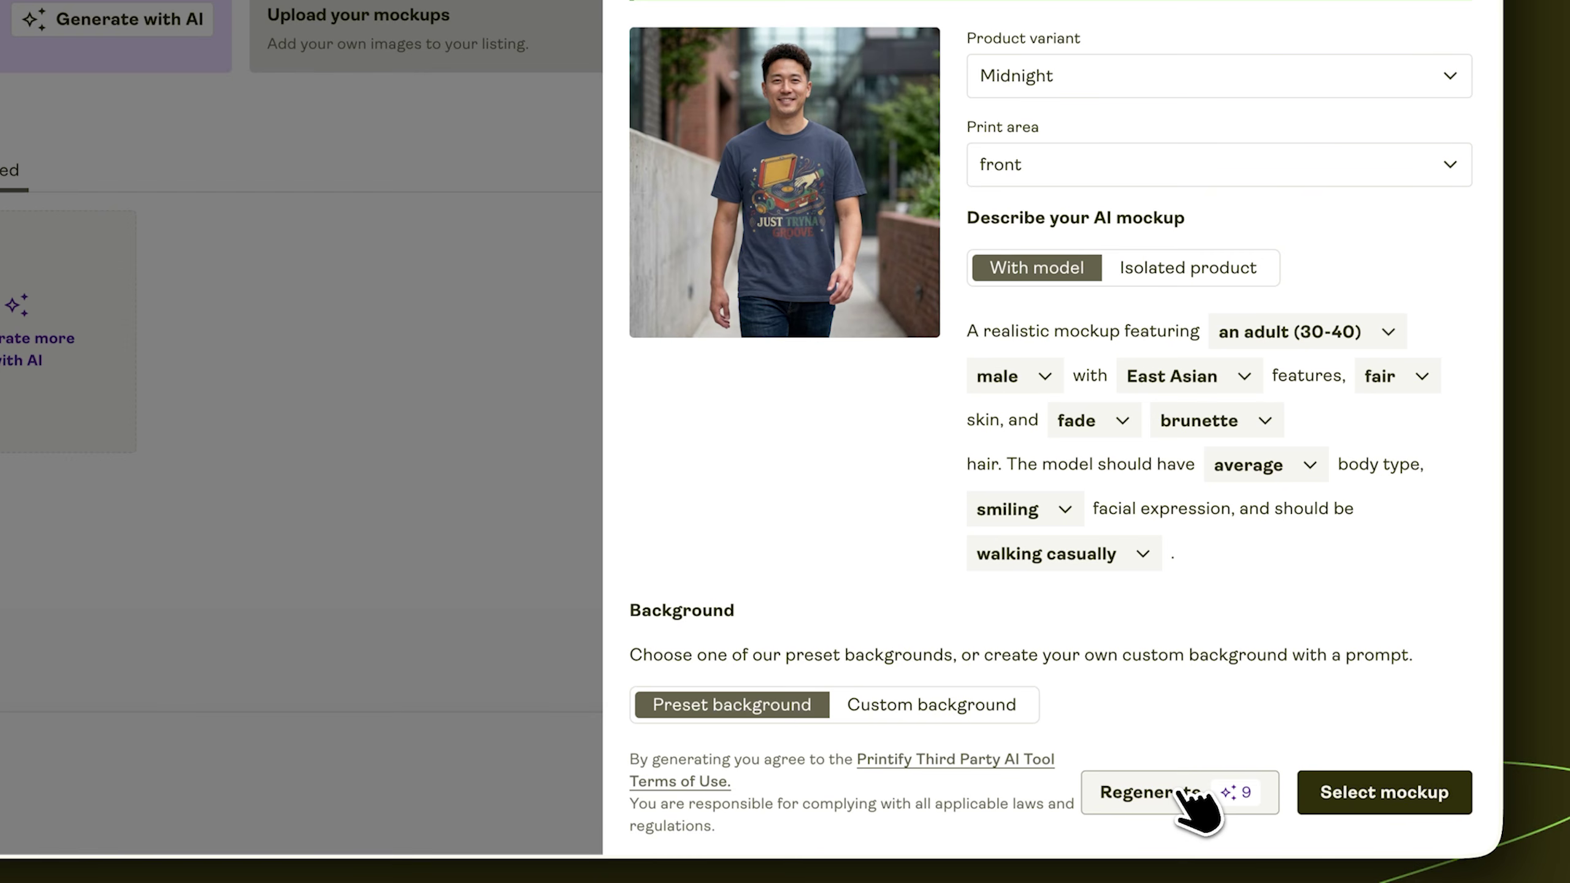
click(1416, 805)
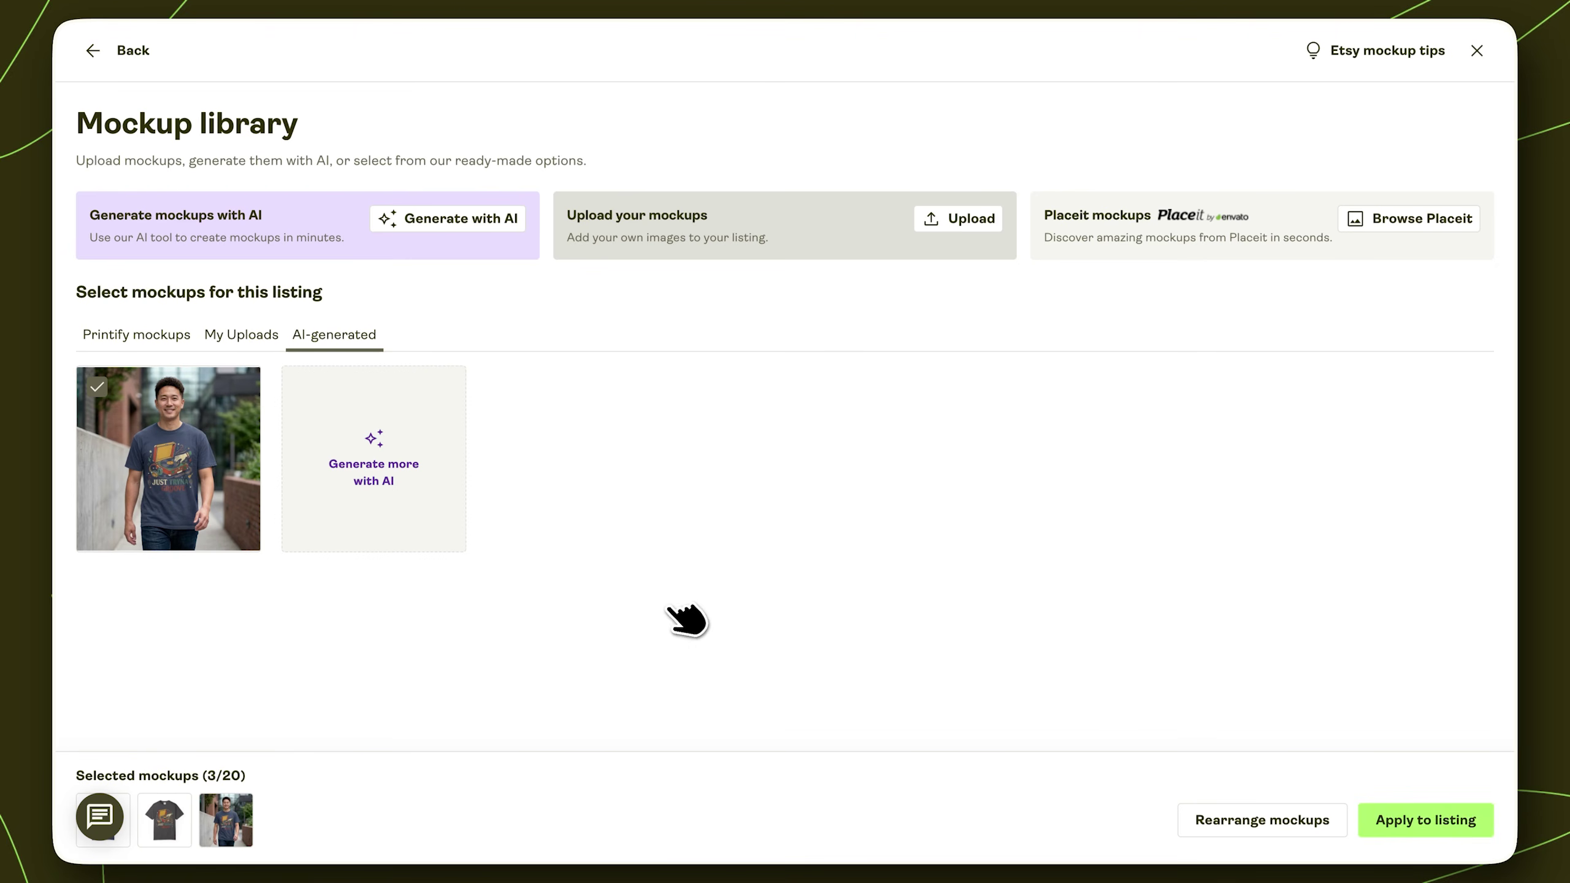
Start another AI mockup showing the Graphite shirt as an isolated product hanging on a wooden hanger
click(365, 485)
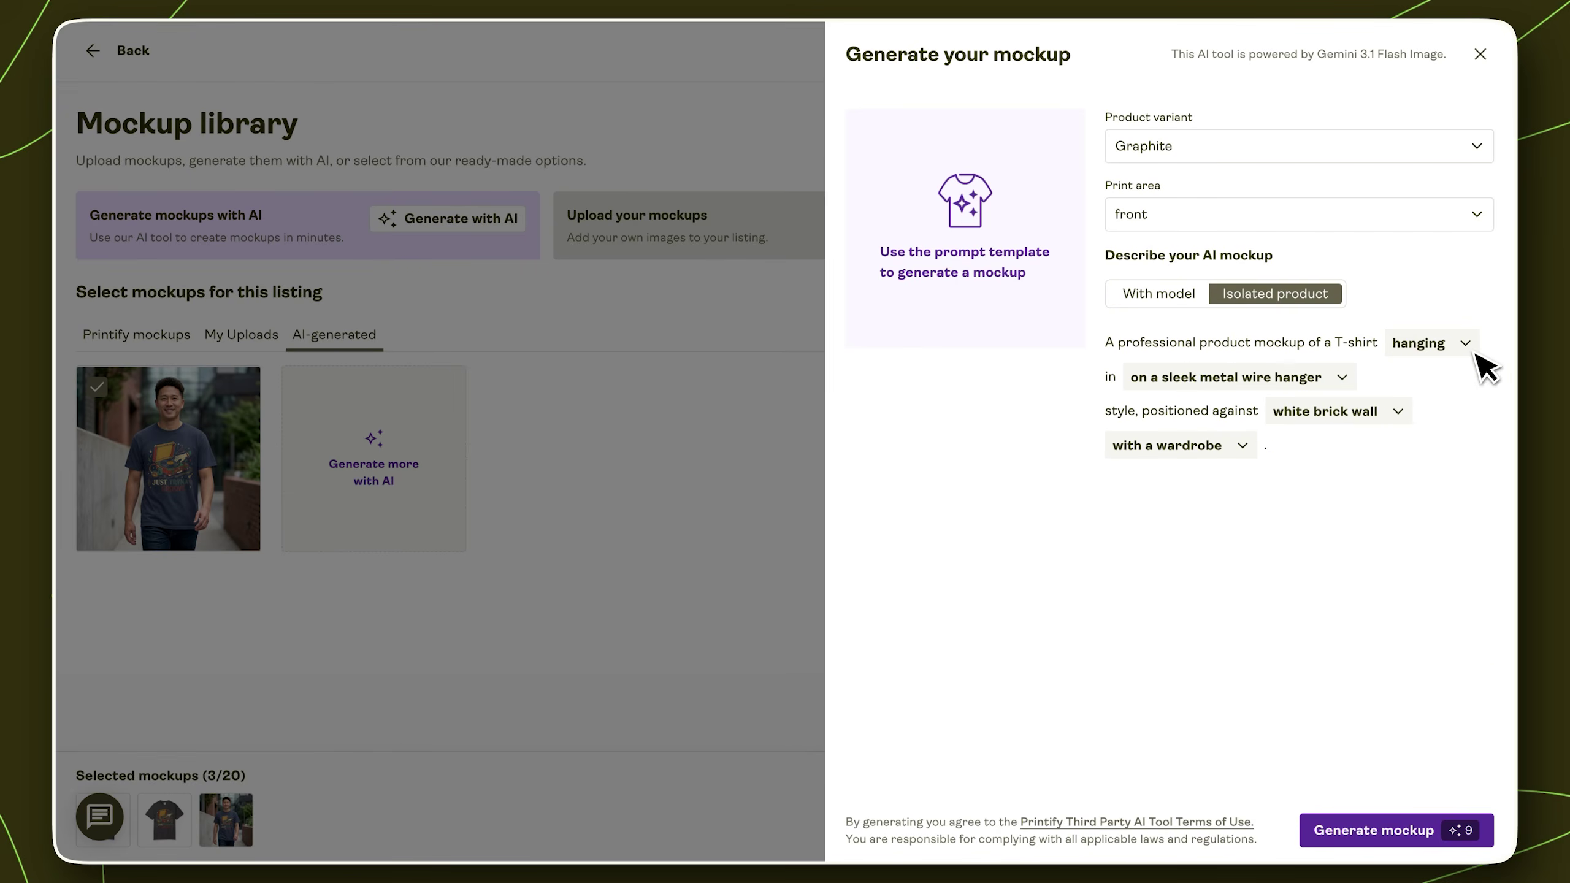
click(1339, 377)
click(1231, 464)
Place the shirt against an industrial concrete wall with a wardrobe and generate the mockup
click(1243, 412)
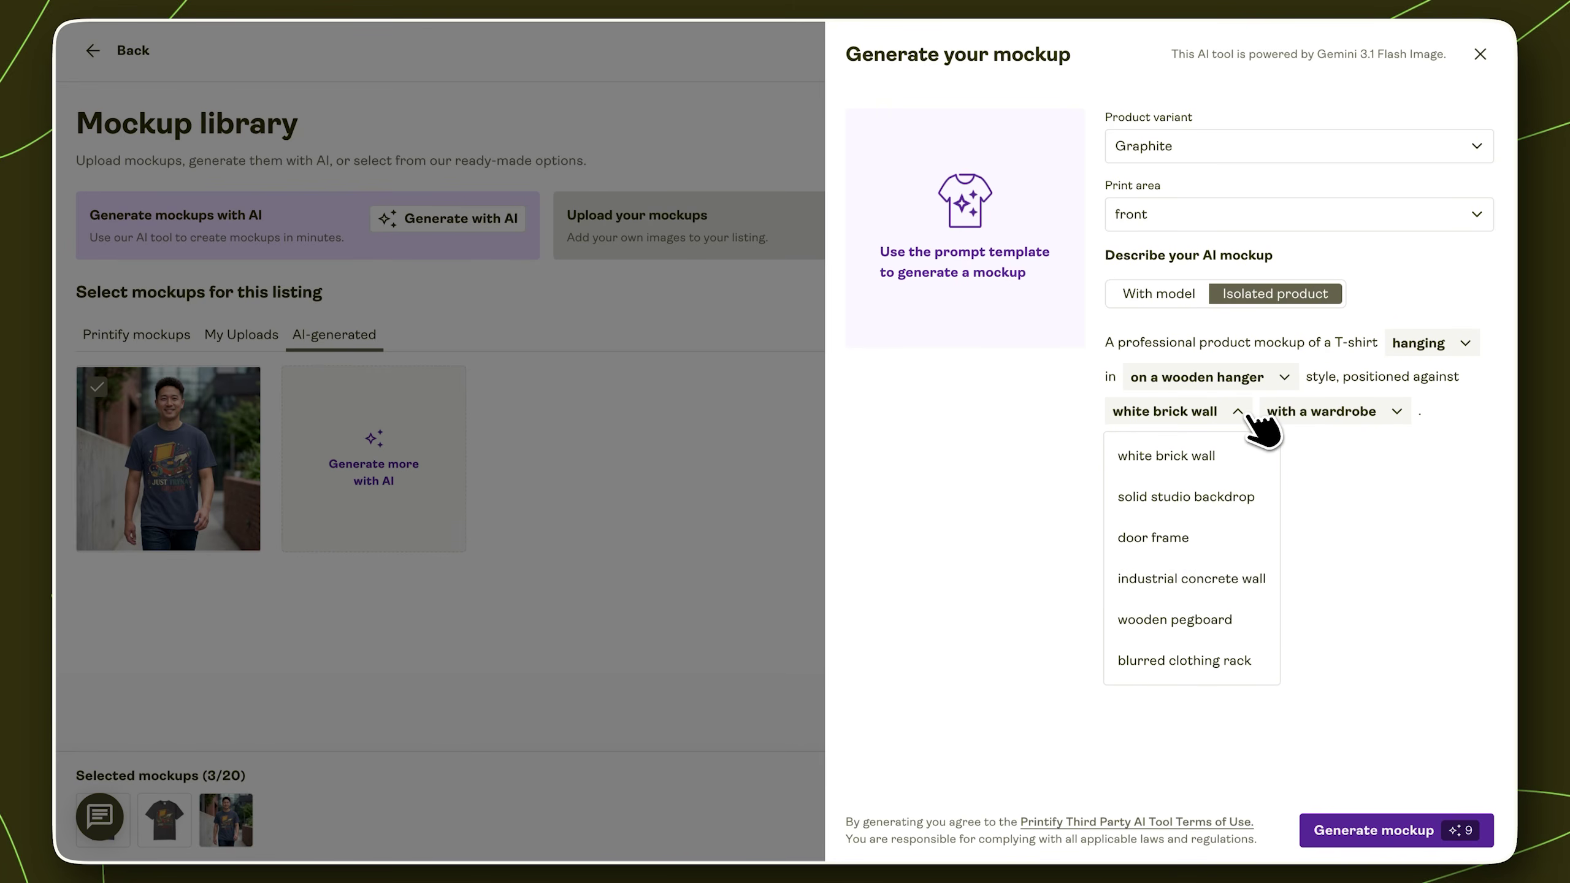
click(1233, 582)
click(1446, 413)
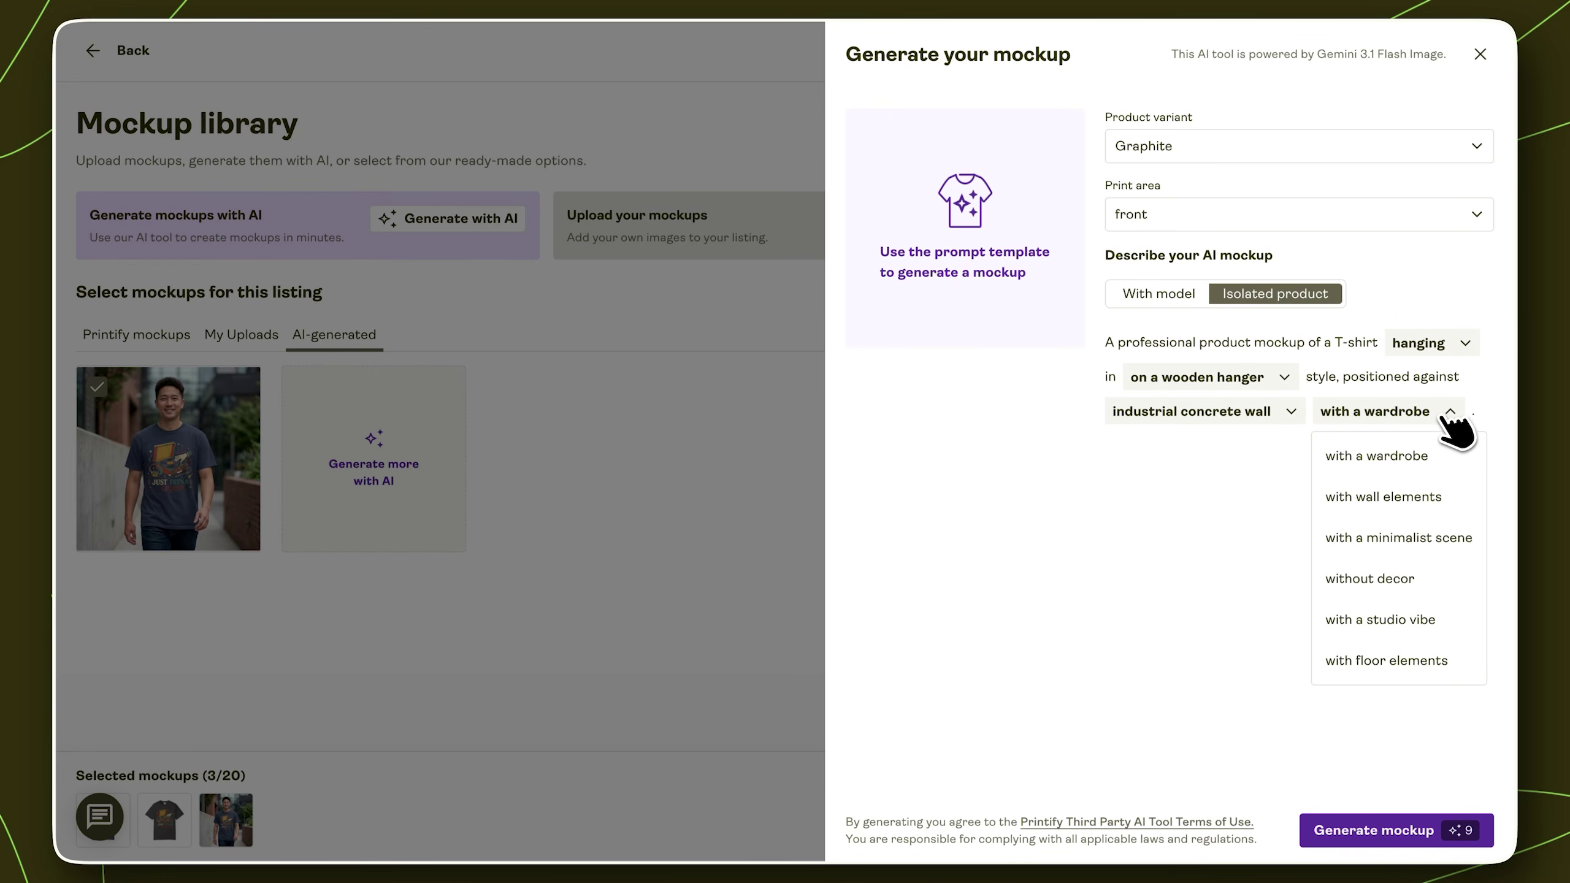
click(1440, 456)
click(1422, 829)
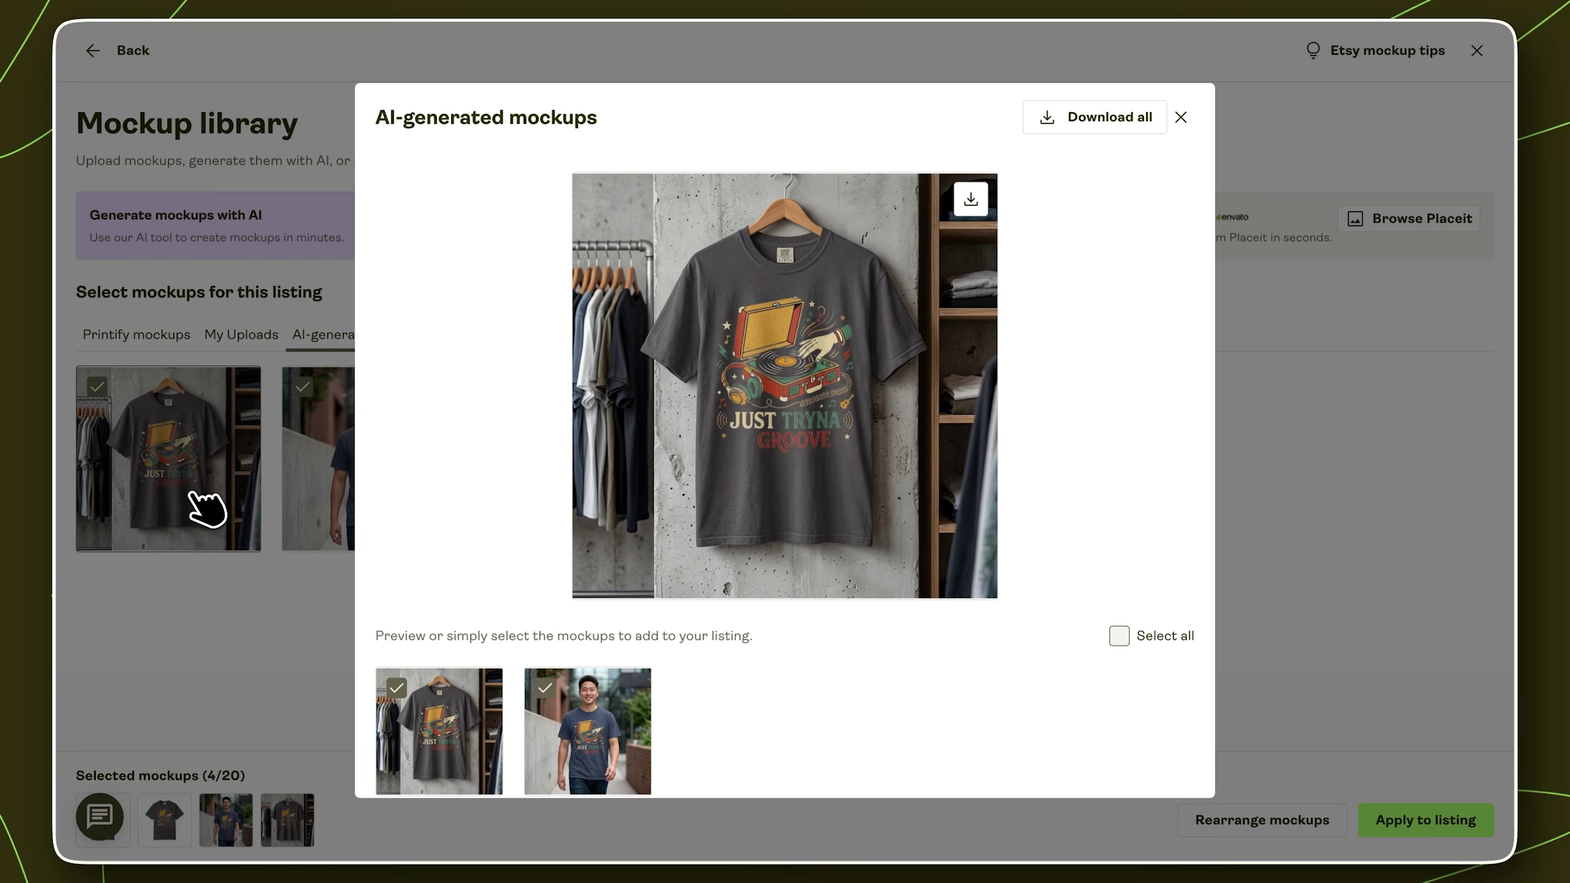
Preview the mockup of the man in the Midnight shirt, and save it as the first image in the mockup order
click(595, 754)
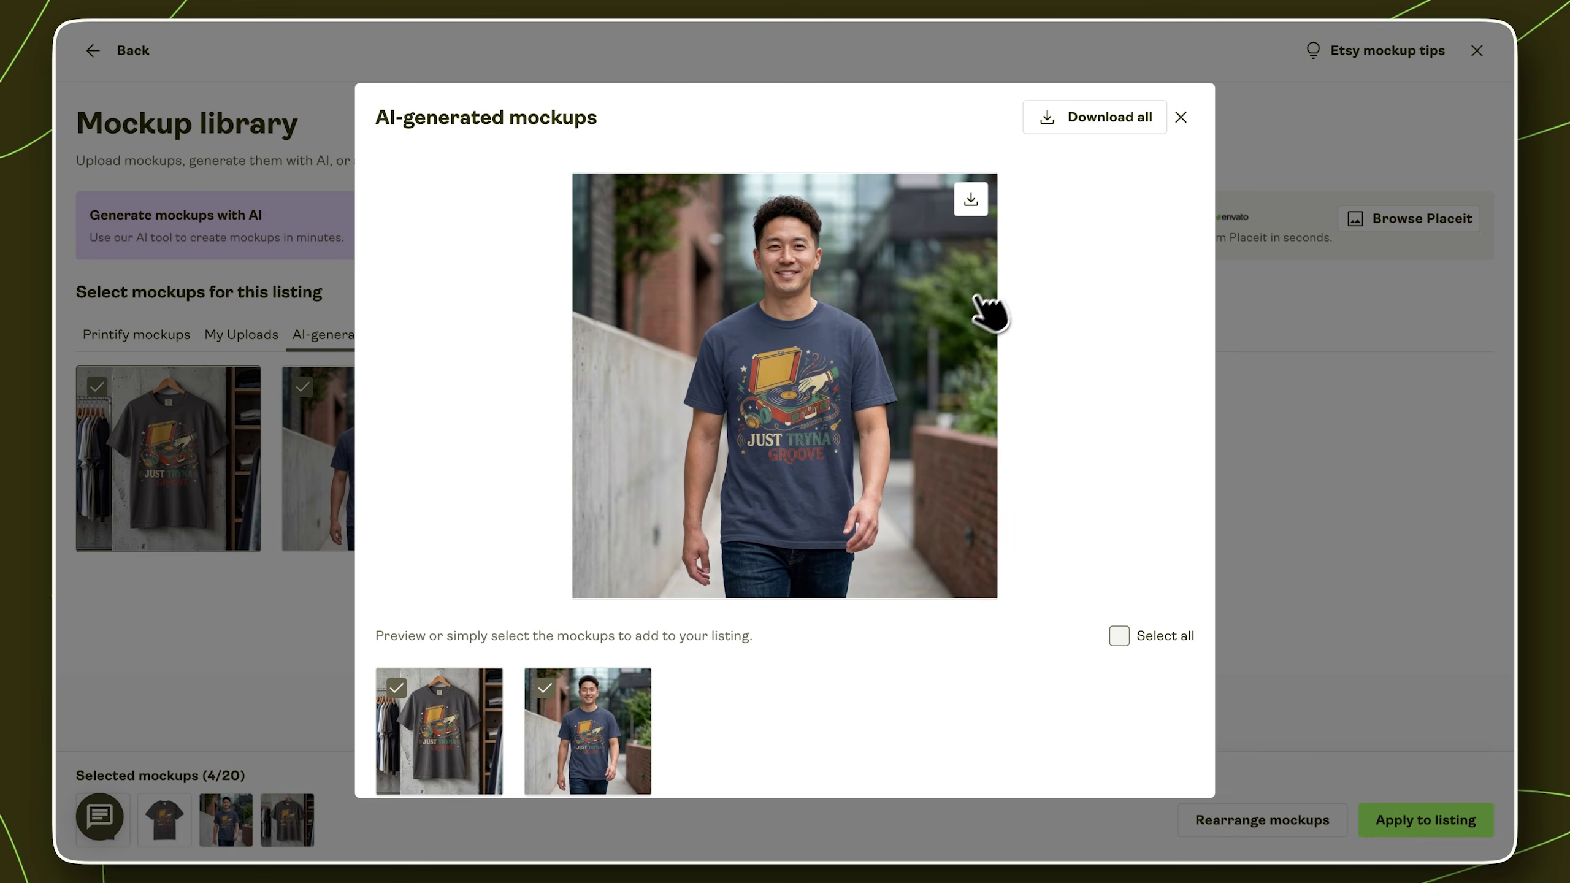
click(1181, 117)
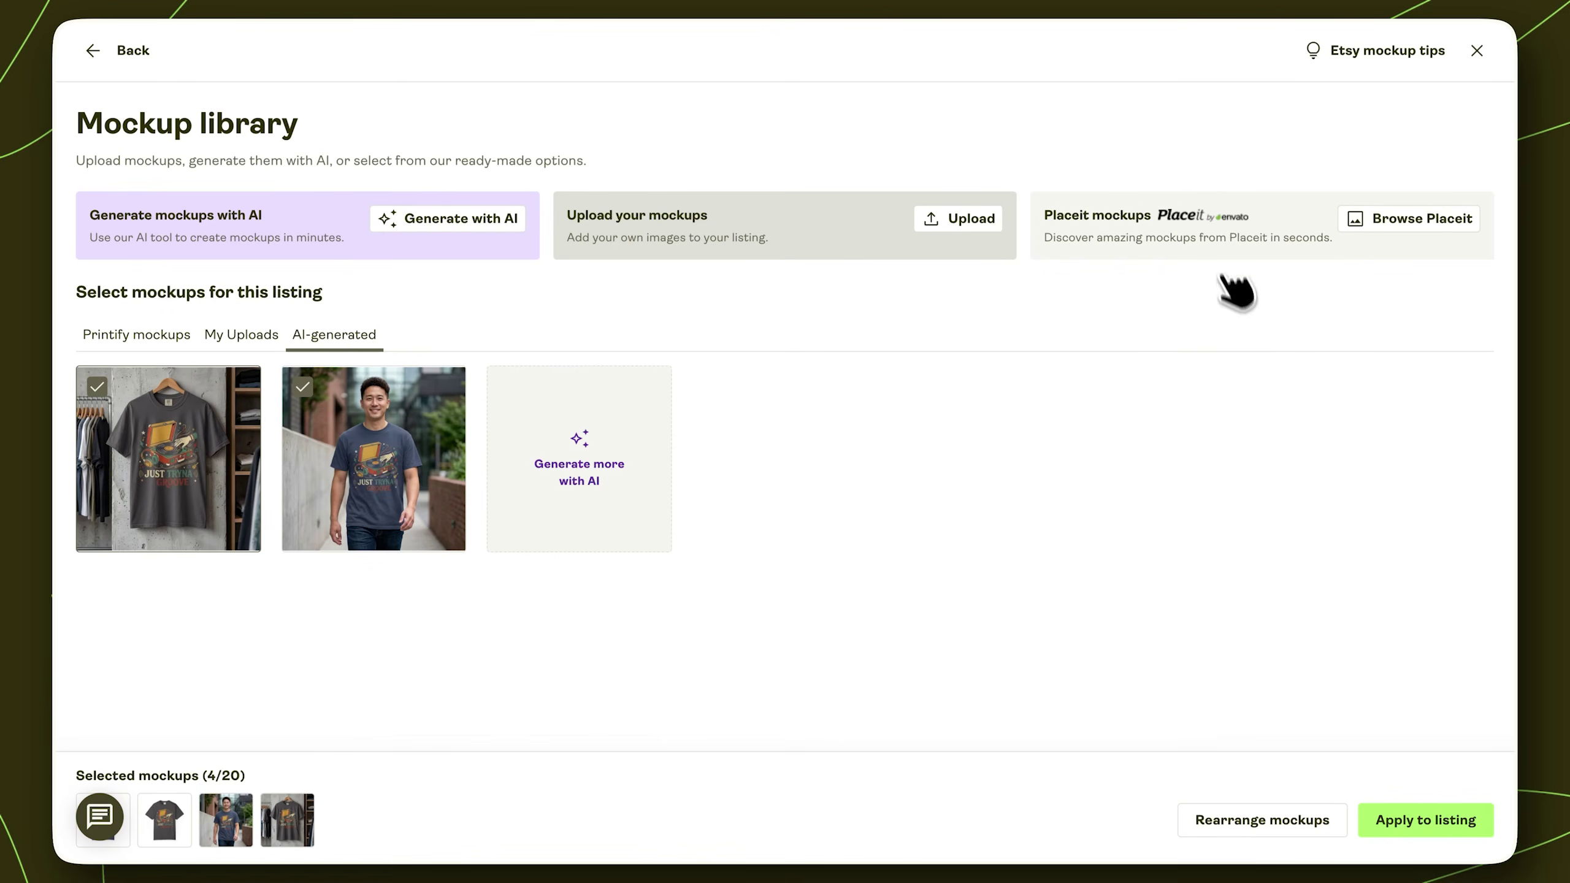
click(1295, 828)
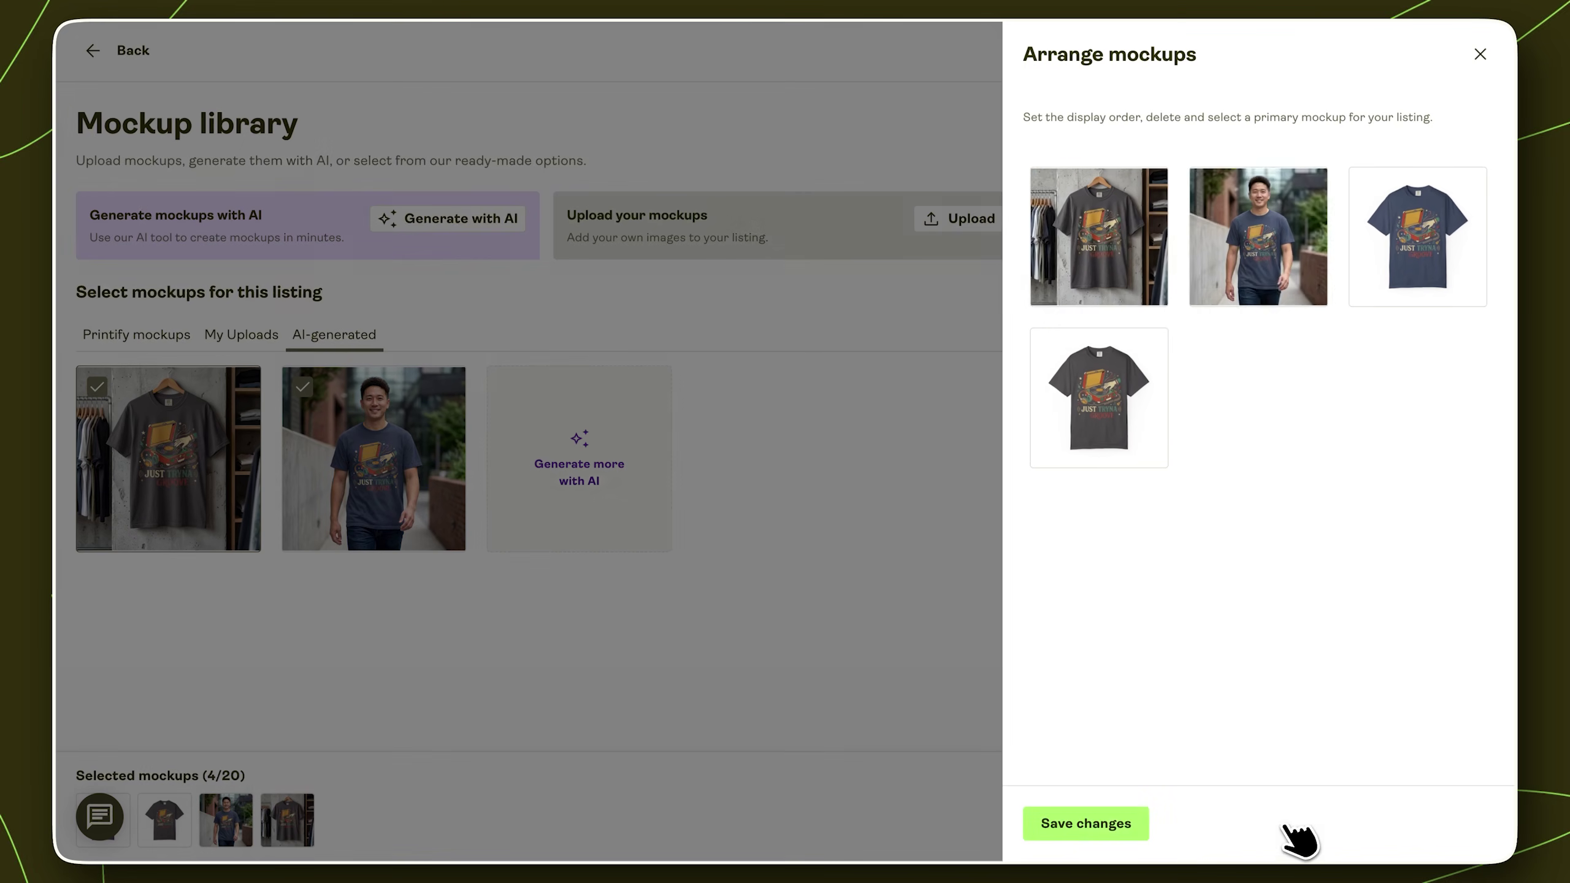
drag(1255, 274, 1104, 281)
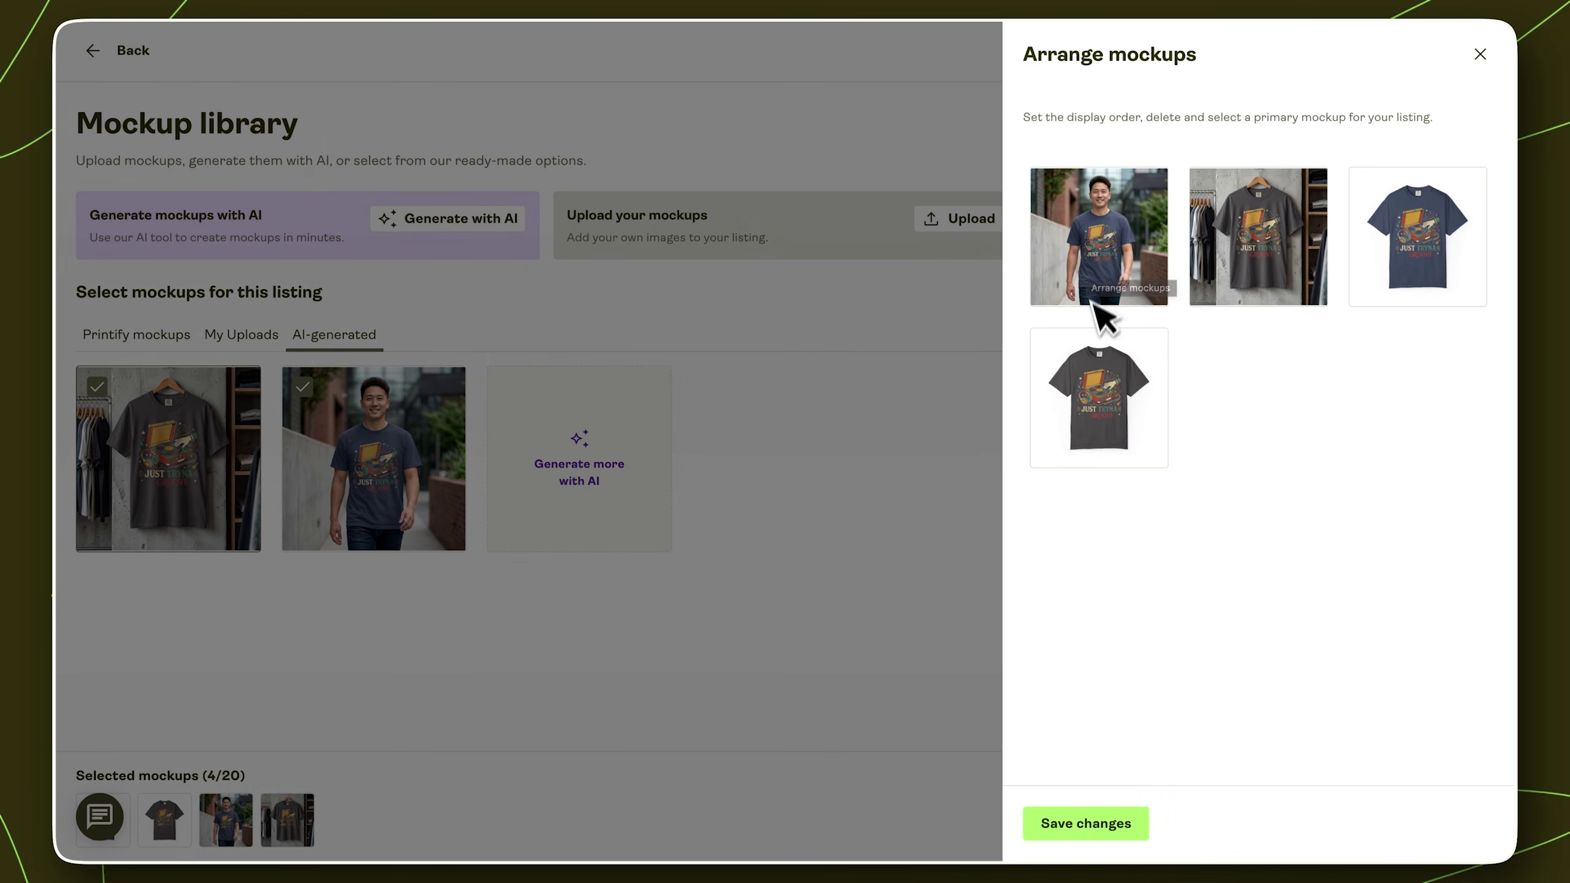
click(1095, 825)
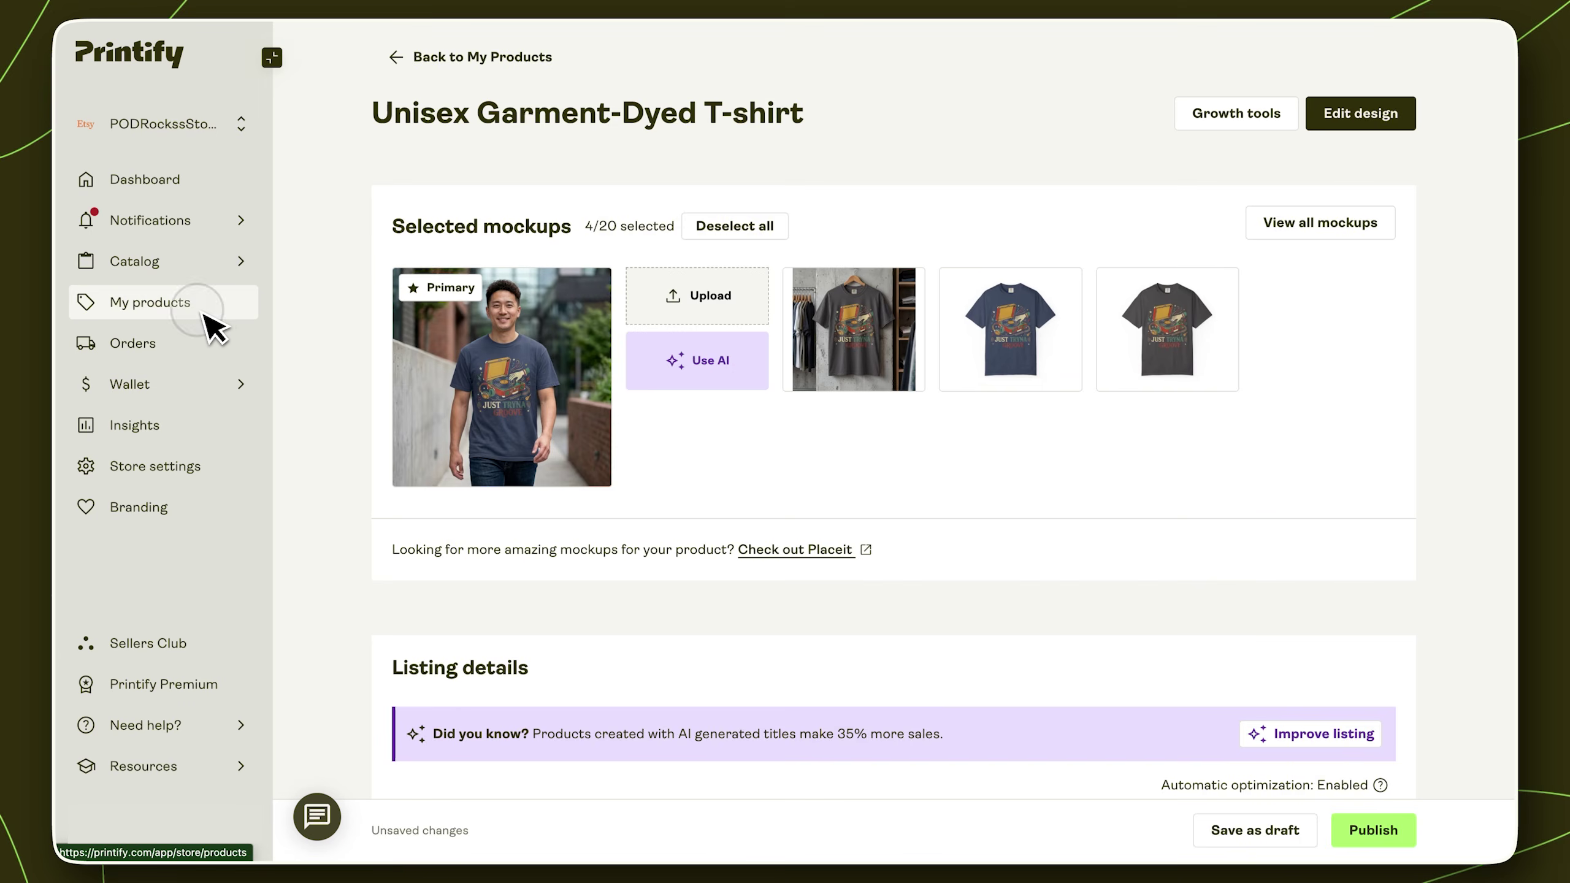
Open the published "Sun, Sea, and Soon to Be Bride" T-shirt and choose the Chambray variant for a new AI mockup
click(204, 306)
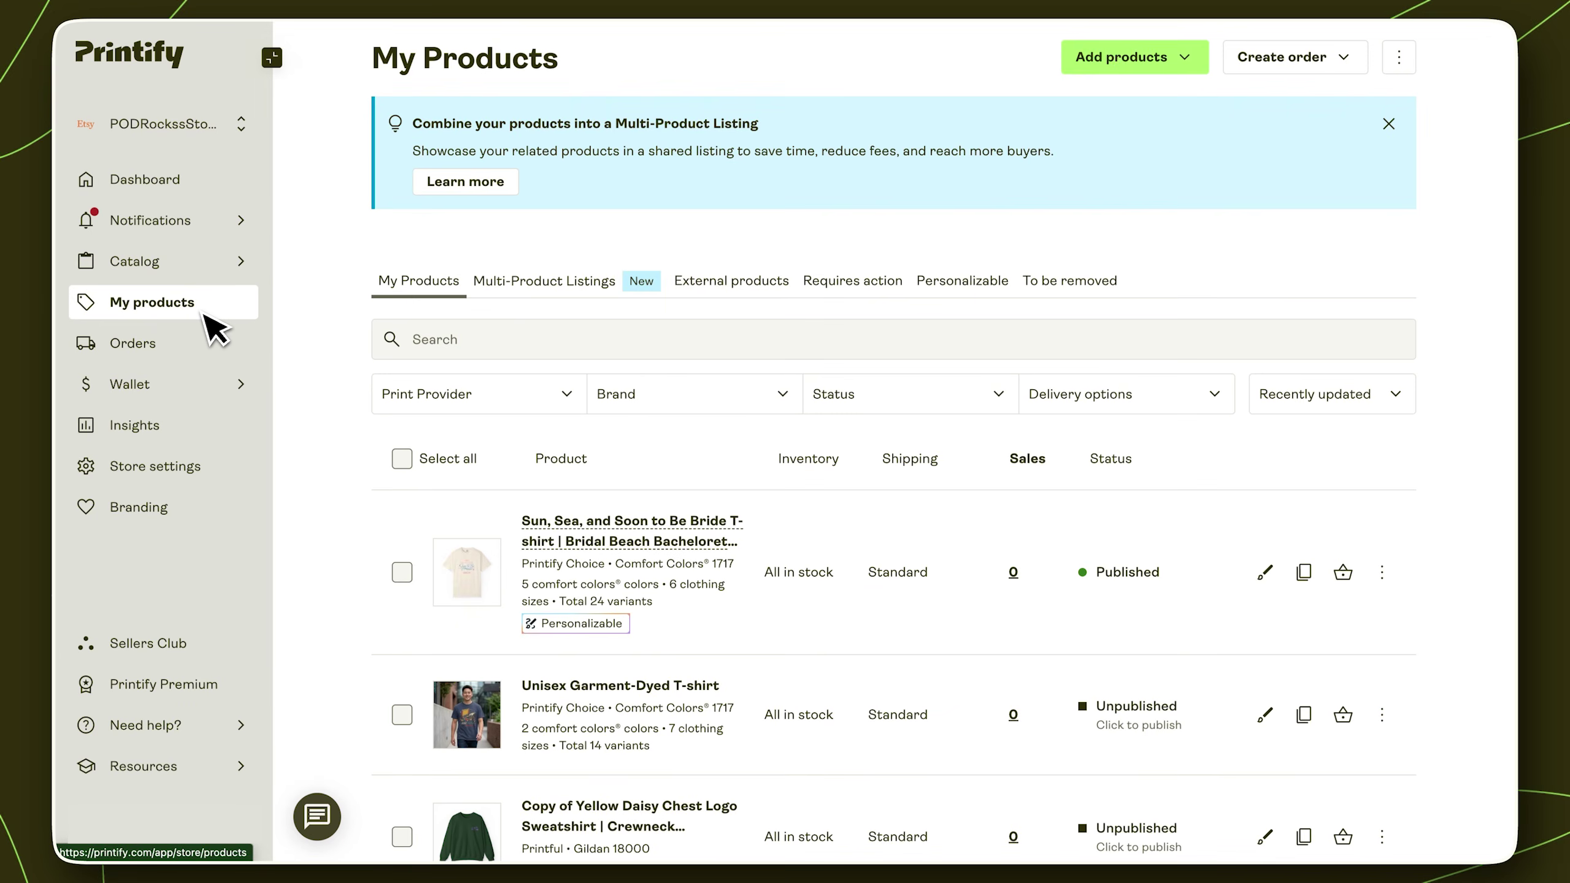
click(618, 525)
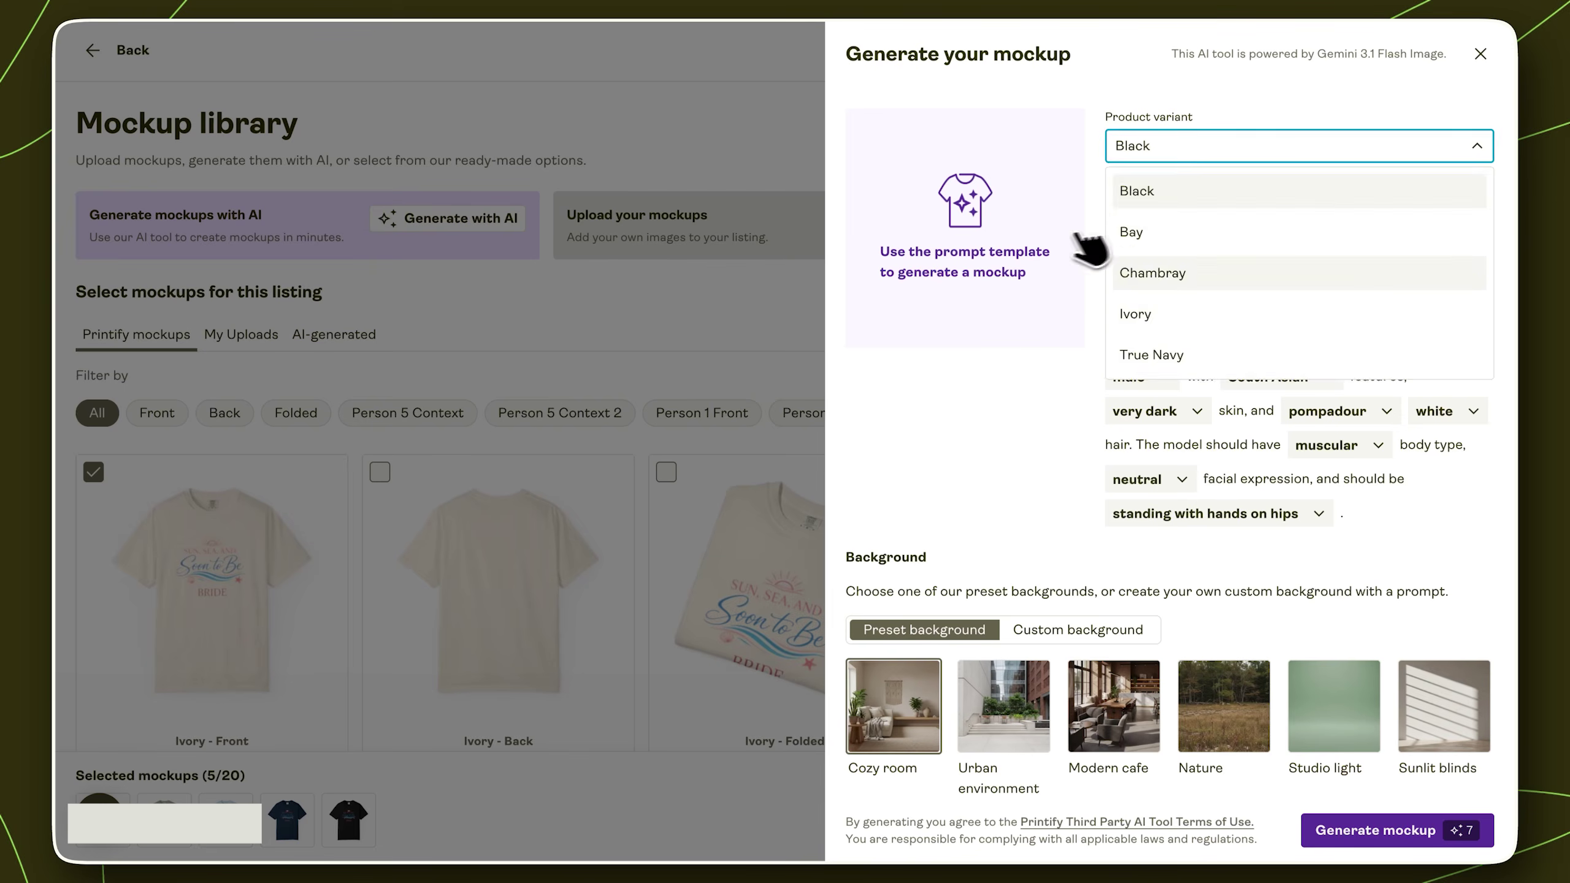
click(1121, 270)
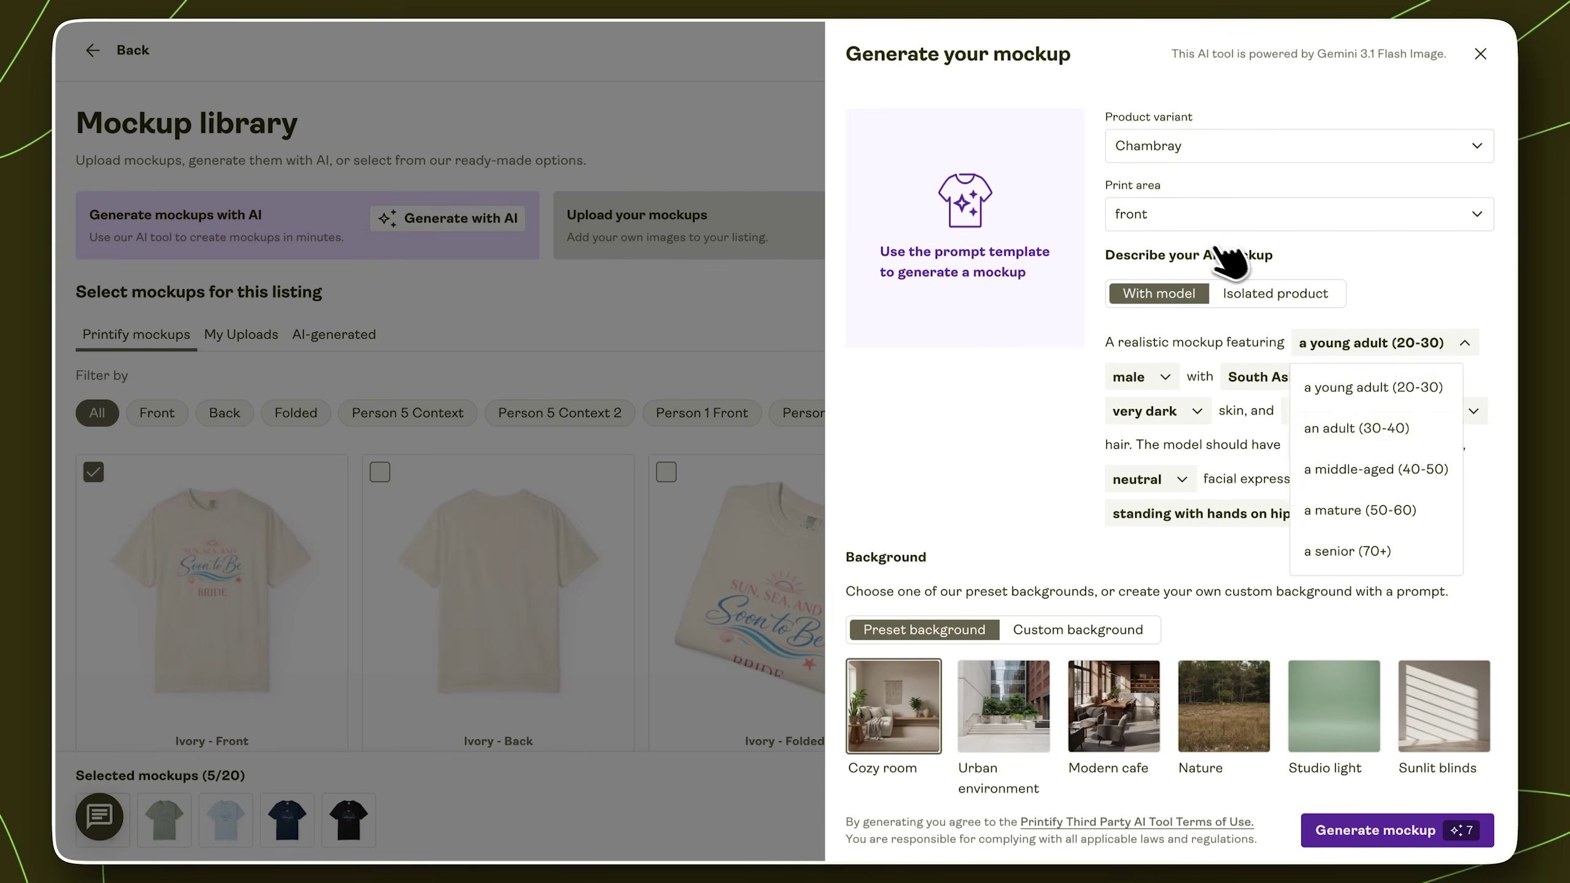
Describe a laughing Scandinavian female adult (30-40) with wavy blonde hair against the custom background "the beach at golden hour" and generate the mockup
click(1113, 630)
click(1014, 679)
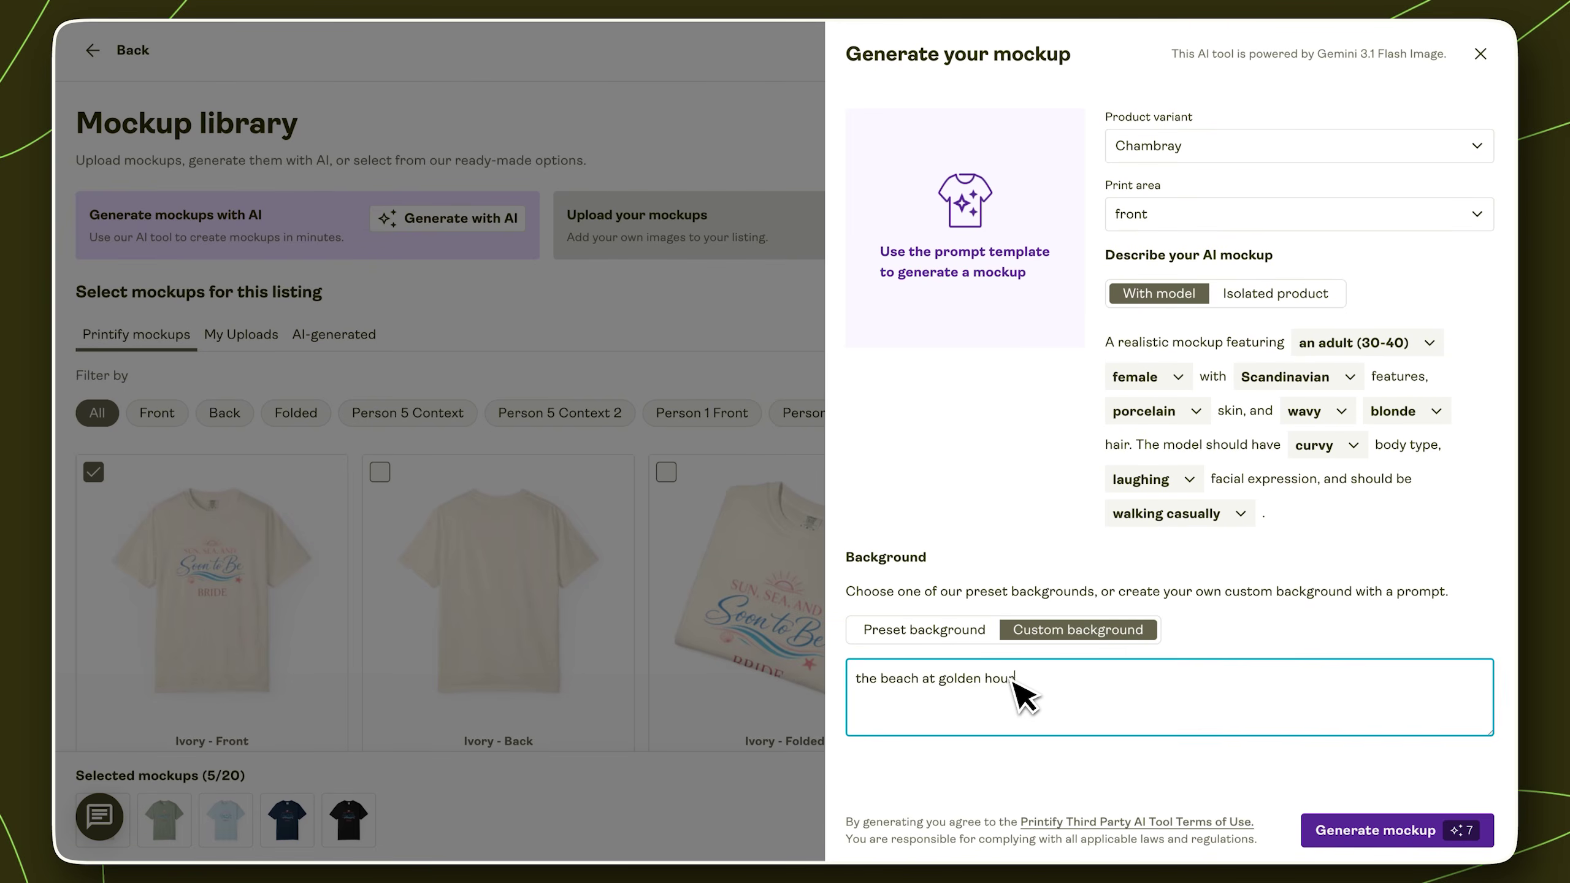
text(ur)
click(1324, 829)
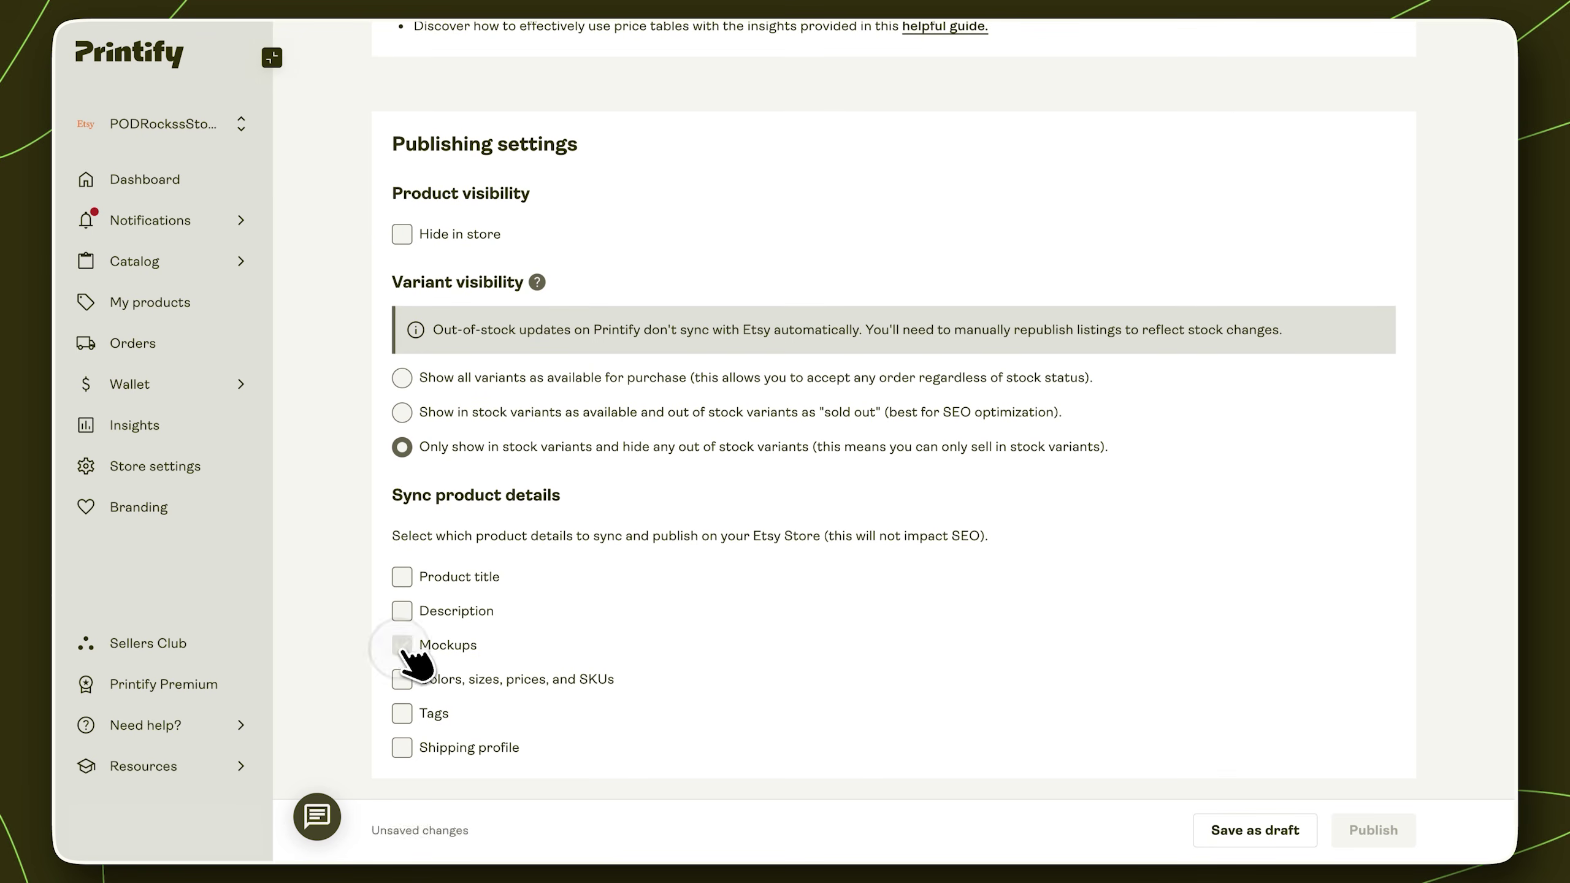
Select only Mockups as the product detail to sync and publish the listing to the Etsy store
click(403, 647)
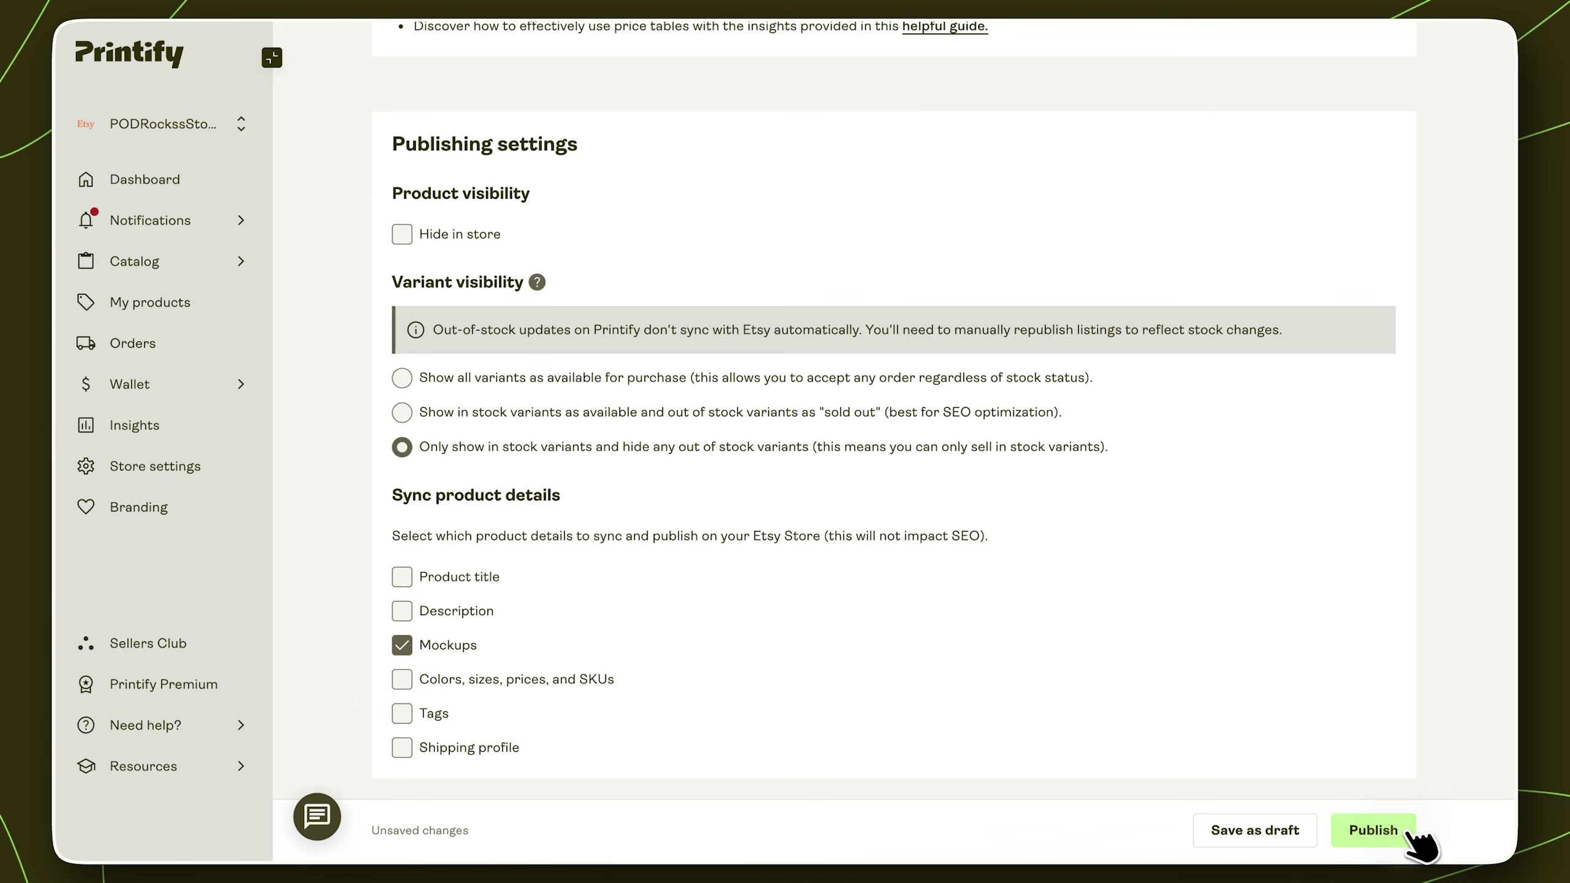
click(1360, 826)
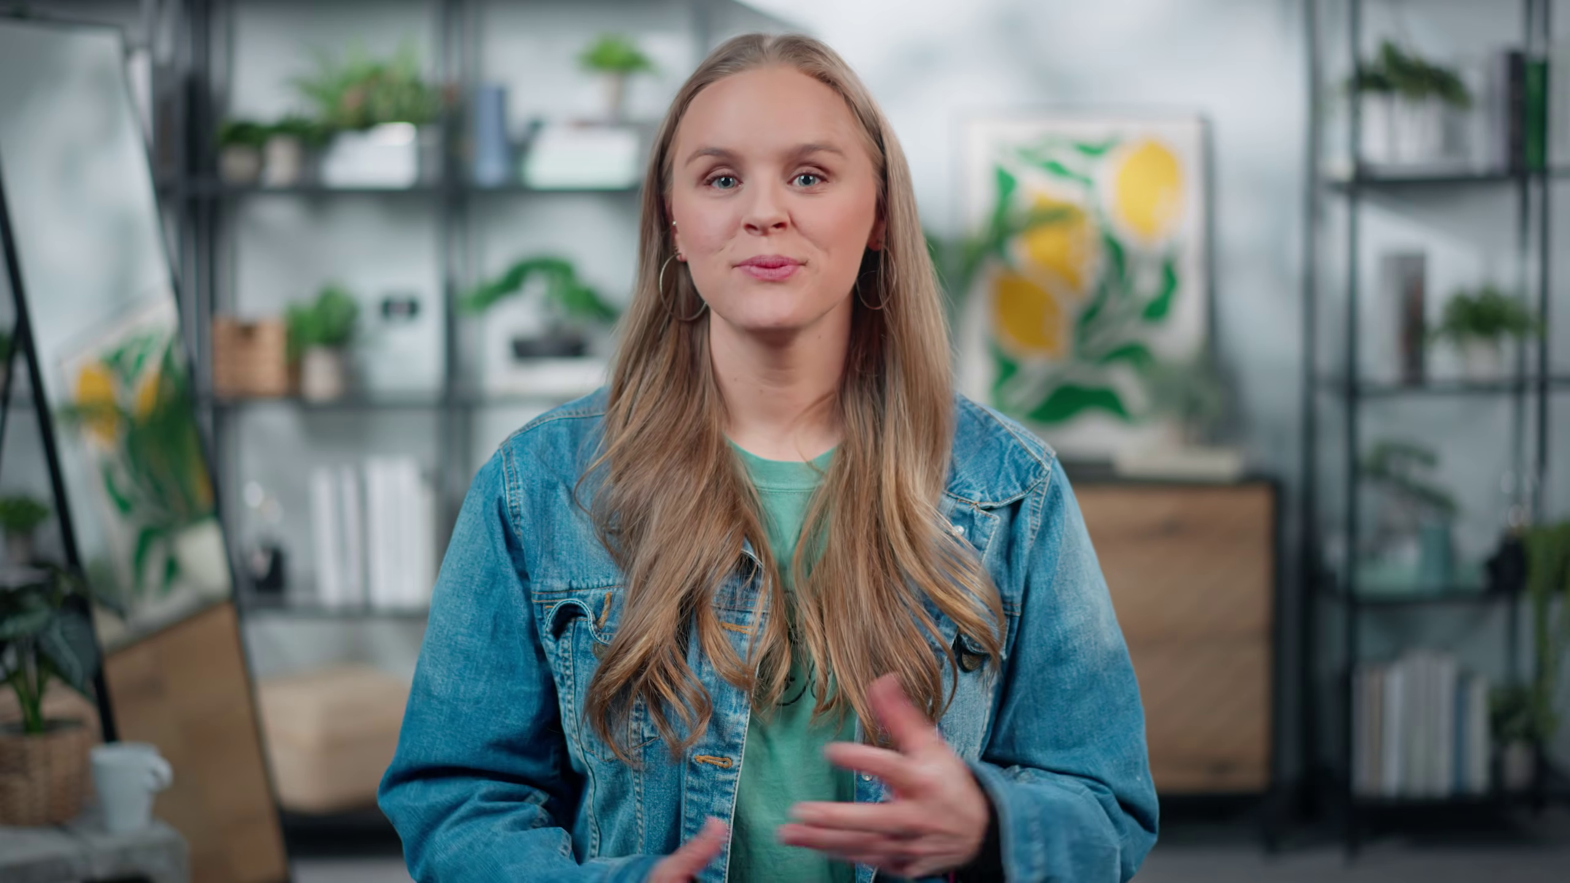